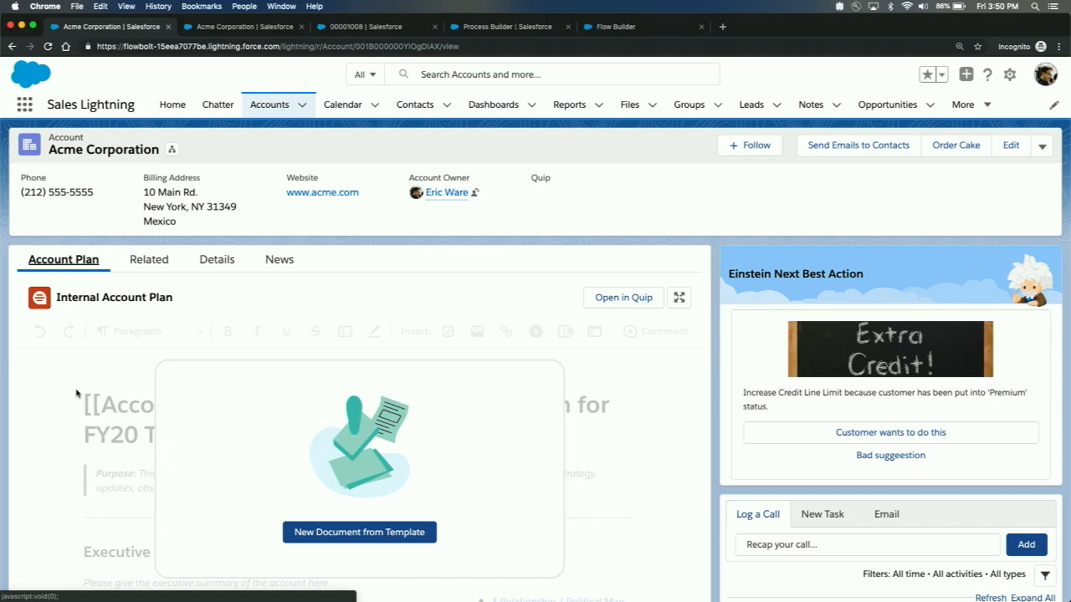
# - Switch to Quip, close the comment thread on the Executive Brief and go back to the account plan template
pyautogui.scroll(-2, 76, 393)
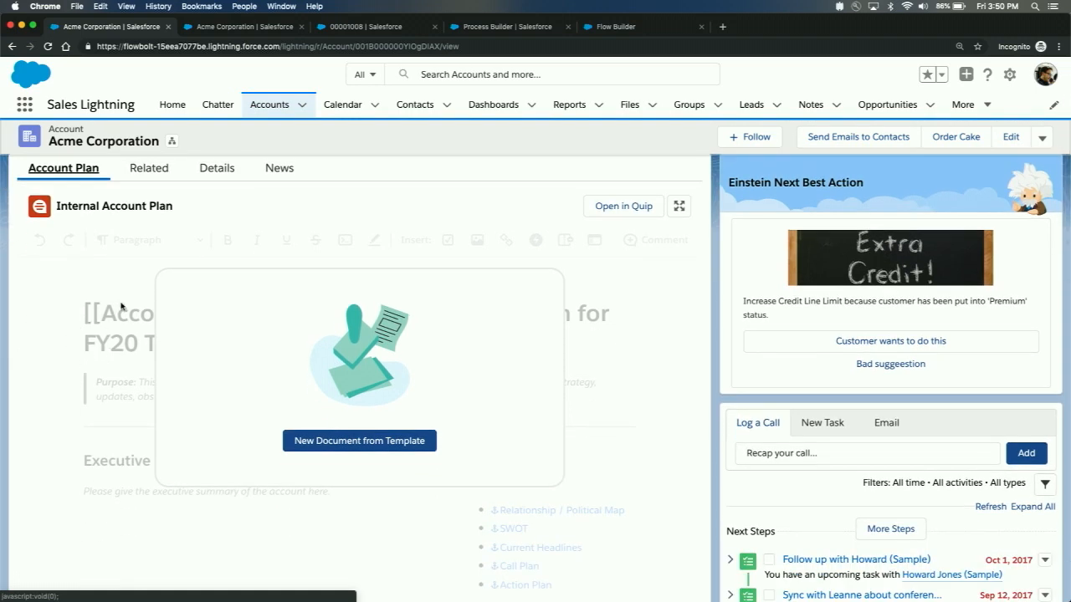
pyautogui.hotkey('ctrl', 'Right')
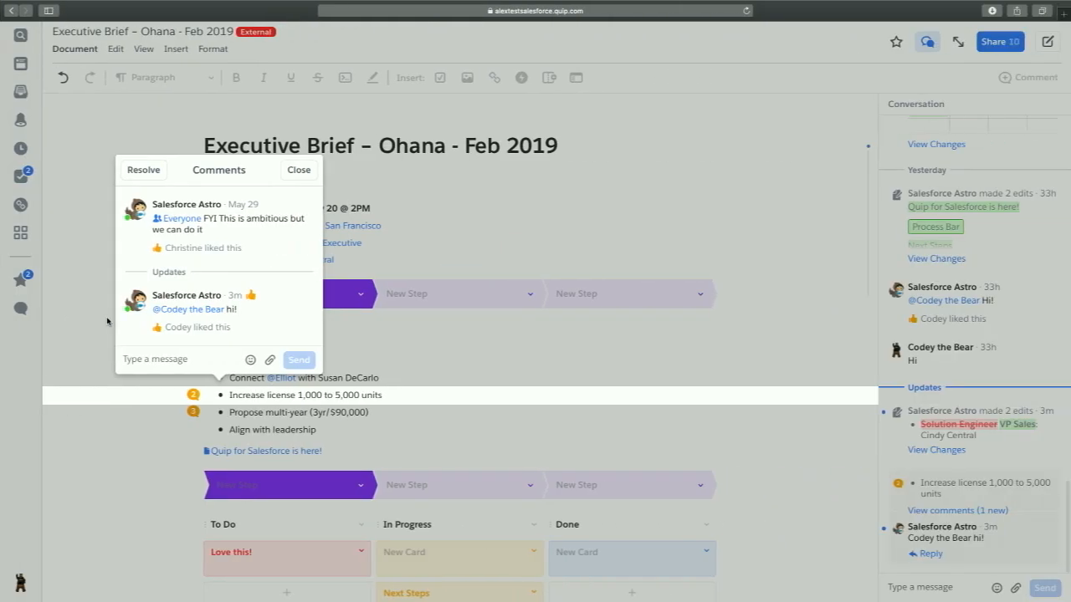
pyautogui.click(294, 171)
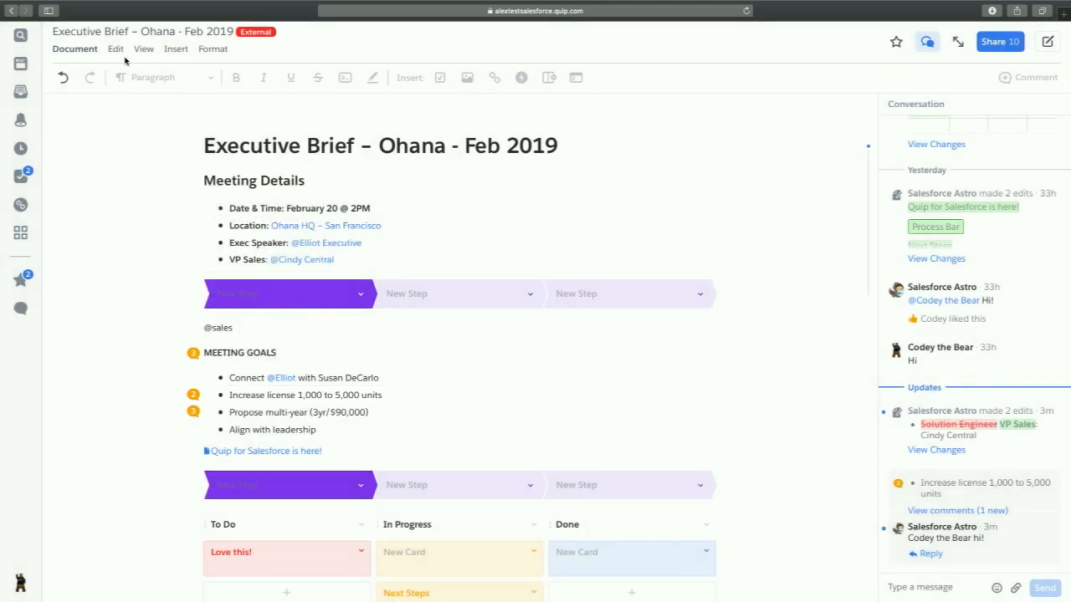
pyautogui.click(12, 11)
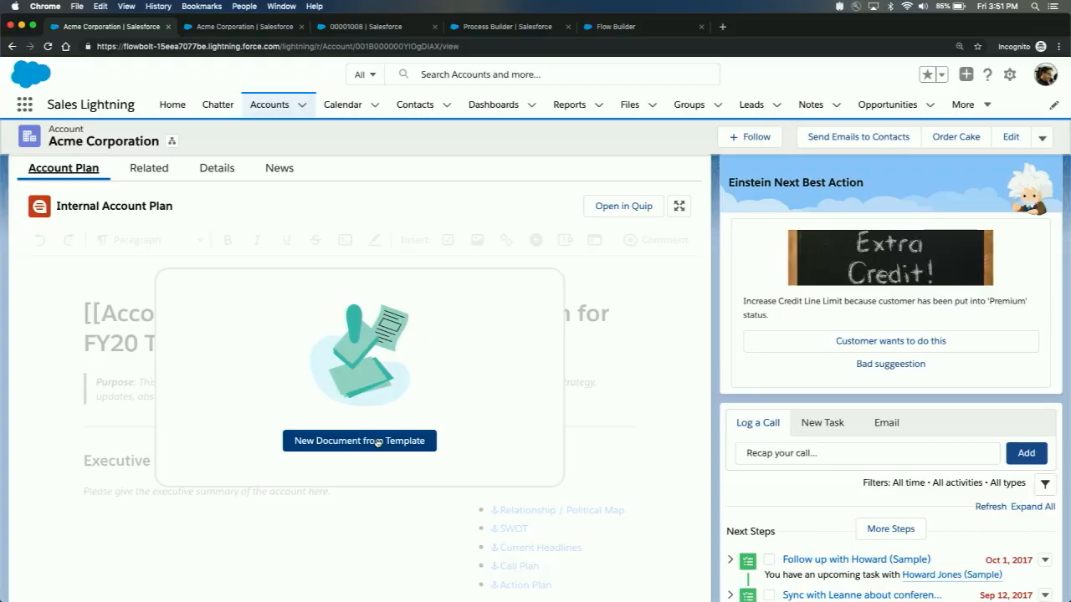
# - Create Acme Corporation's internal account plan document from the template and look through its live account record
pyautogui.click(377, 441)
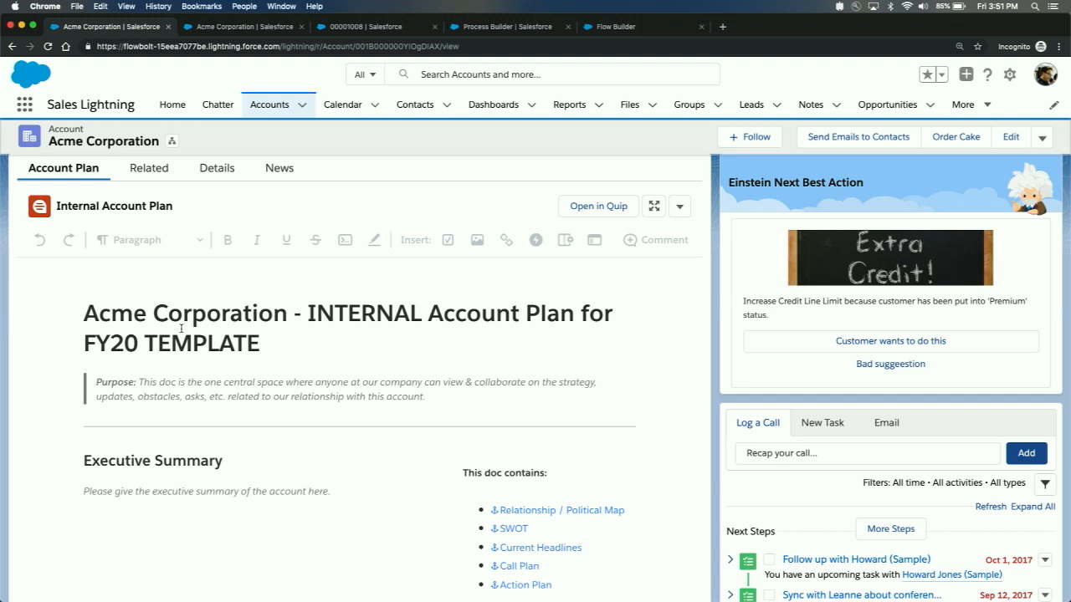
pyautogui.scroll(-5, 180, 329)
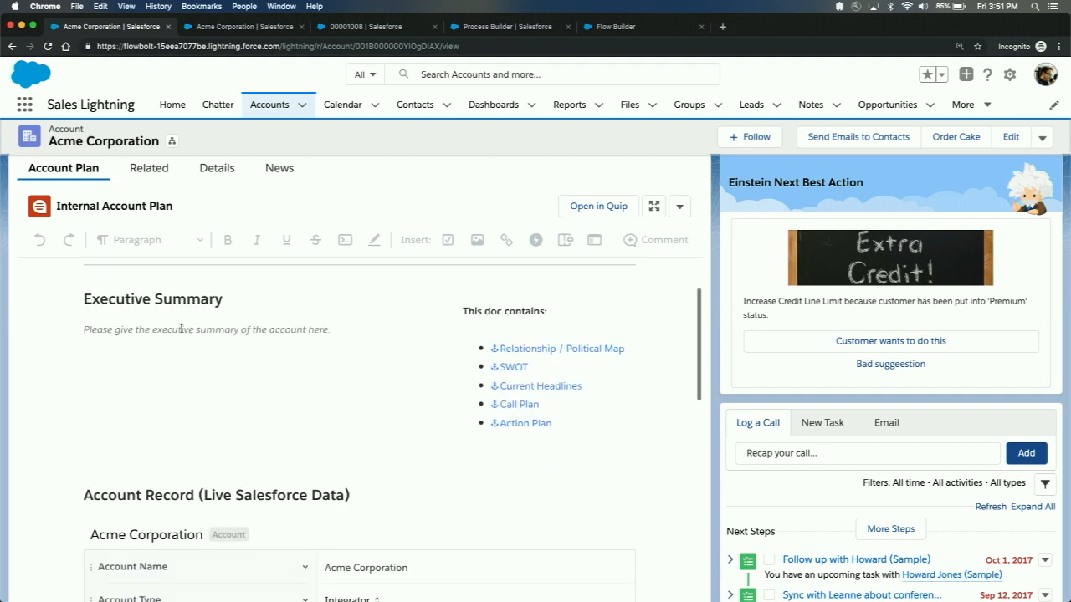
pyautogui.scroll(-2, 180, 329)
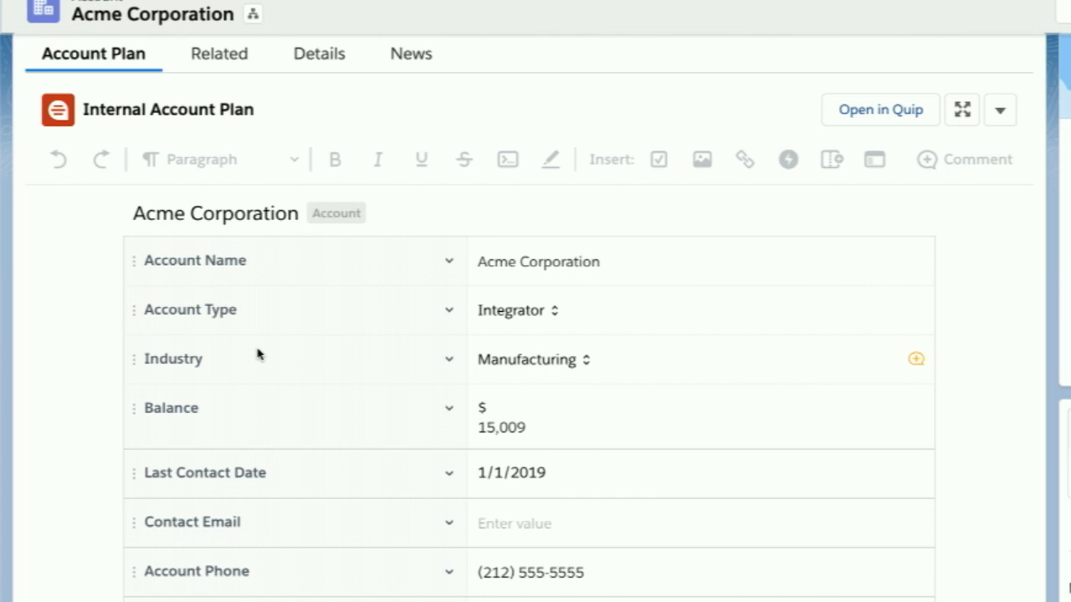
pyautogui.scroll(-5, 259, 355)
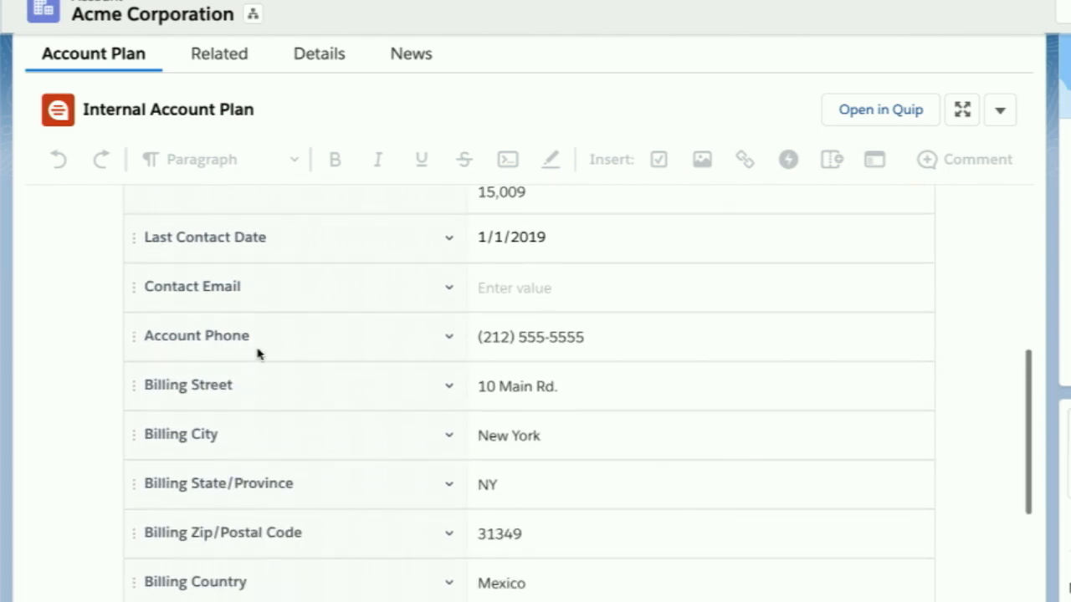
pyautogui.scroll(4, 258, 354)
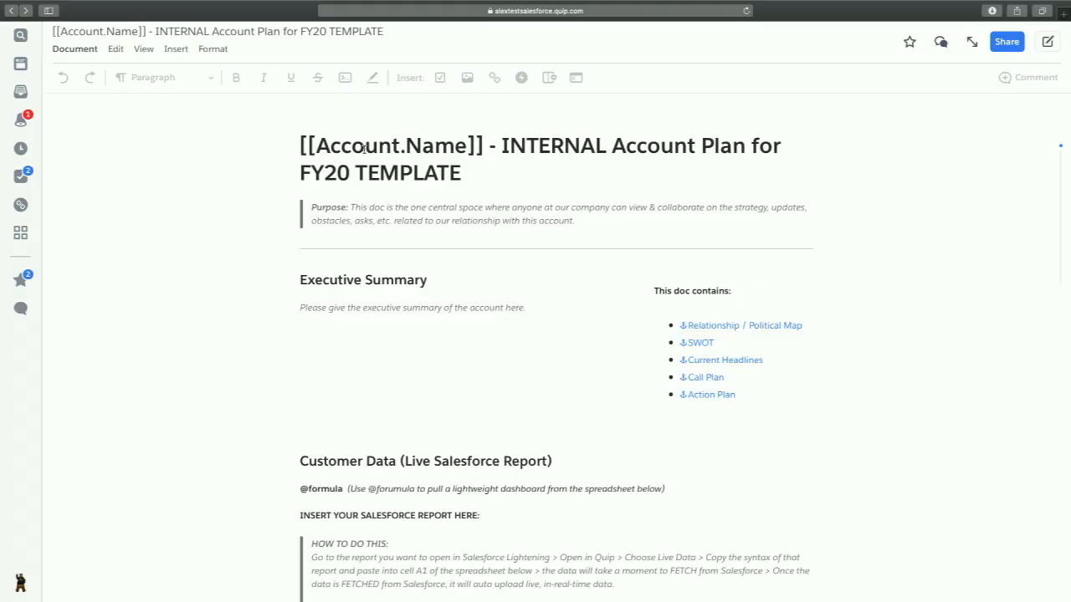
# - Back in Salesforce, post the comment "hey is this right?" on the plan's Account Type field, mentioning Codey the Bear
pyautogui.hotkey('ctrl', 'Left')
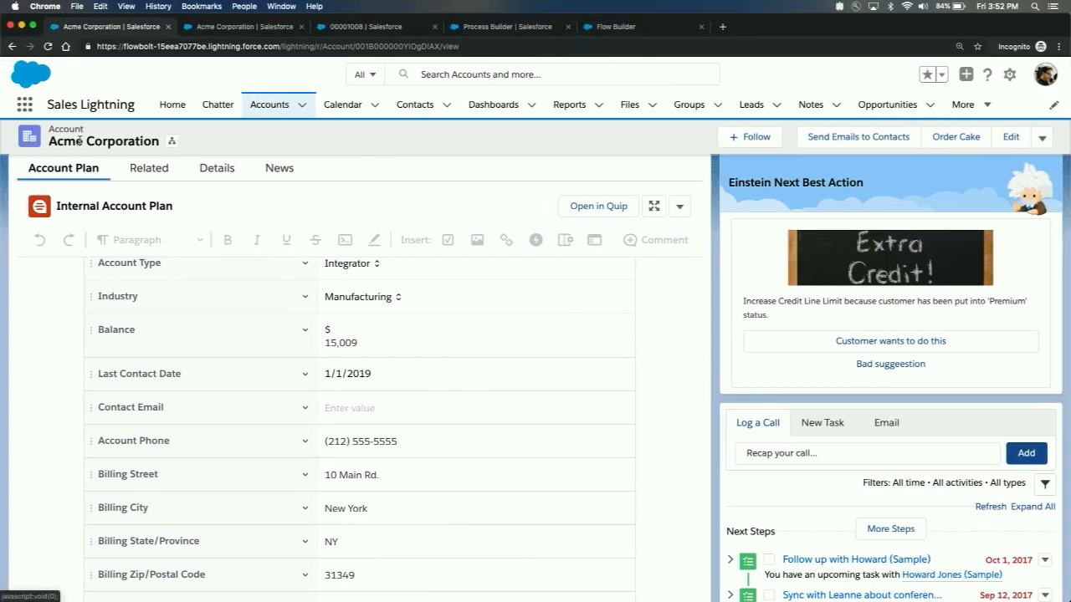
pyautogui.scroll(2, 104, 283)
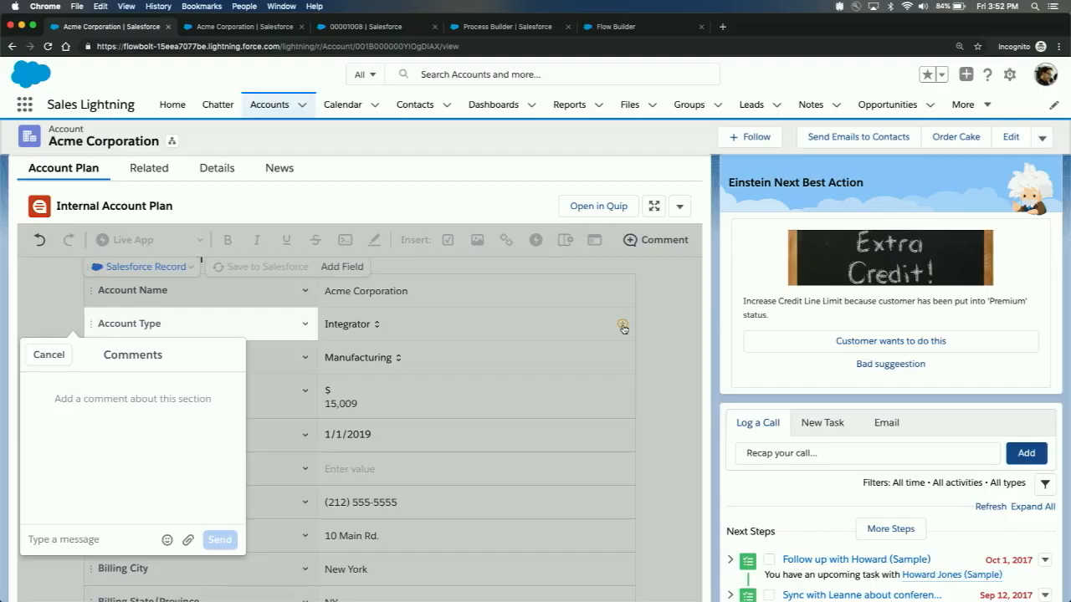
pyautogui.write('@code')
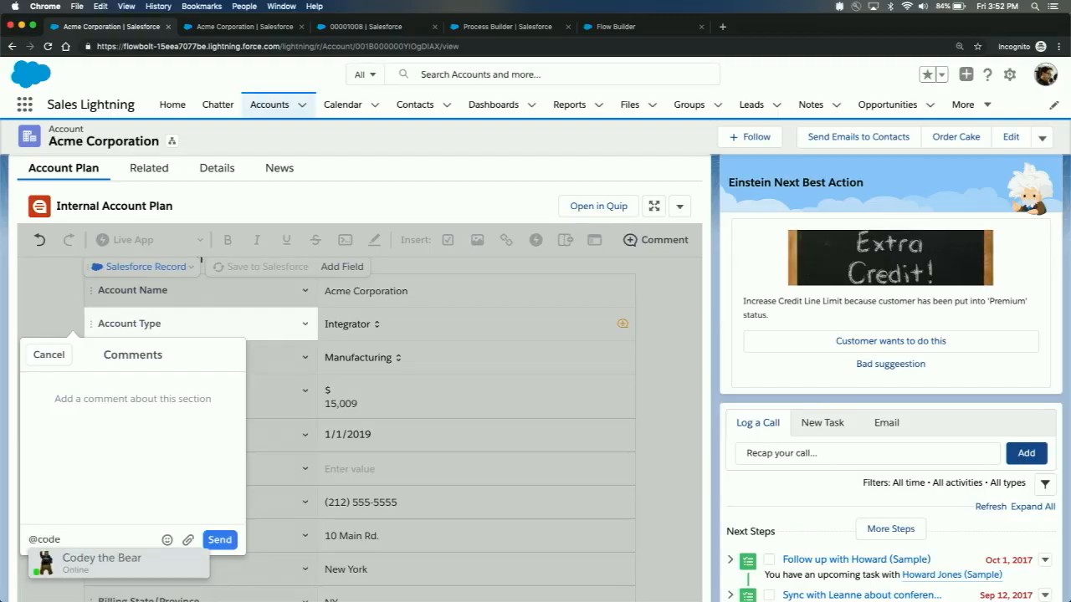
pyautogui.press('Return')
pyautogui.write('hey is this right')
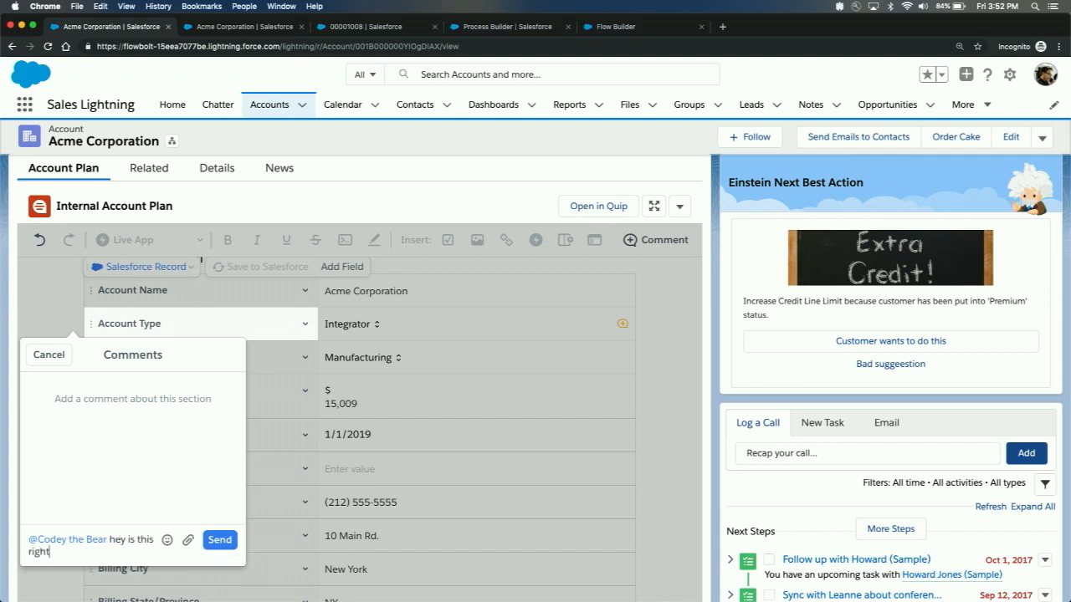
pyautogui.write('?')
pyautogui.press('Return')
# - Switch to Quip and open the Acme Corporation account plan from the newest mention notification
pyautogui.hotkey('ctrl', 'Right')
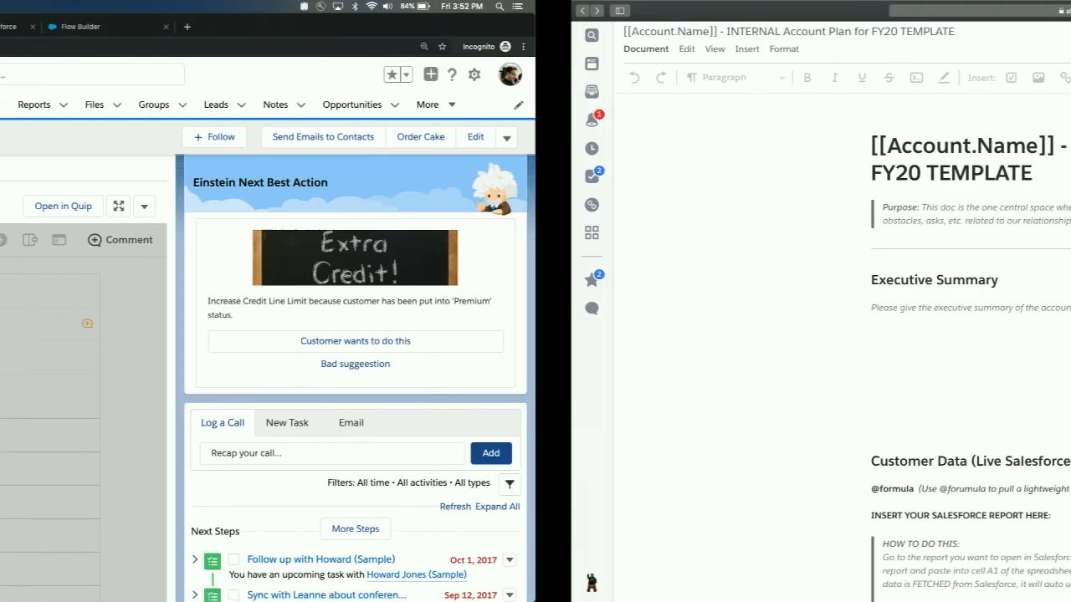
pyautogui.click(21, 121)
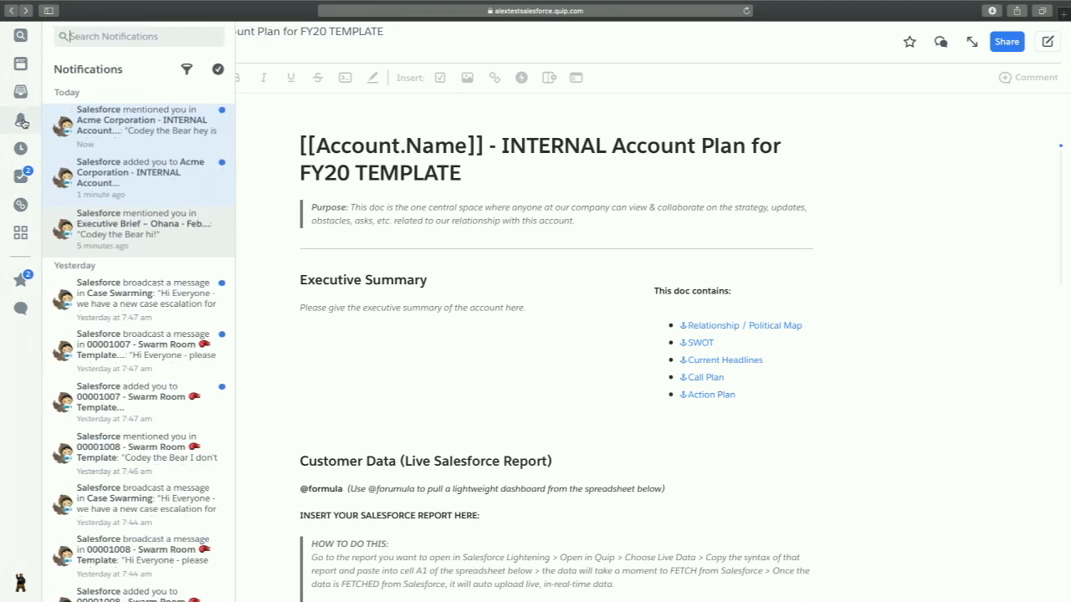
pyautogui.click(80, 119)
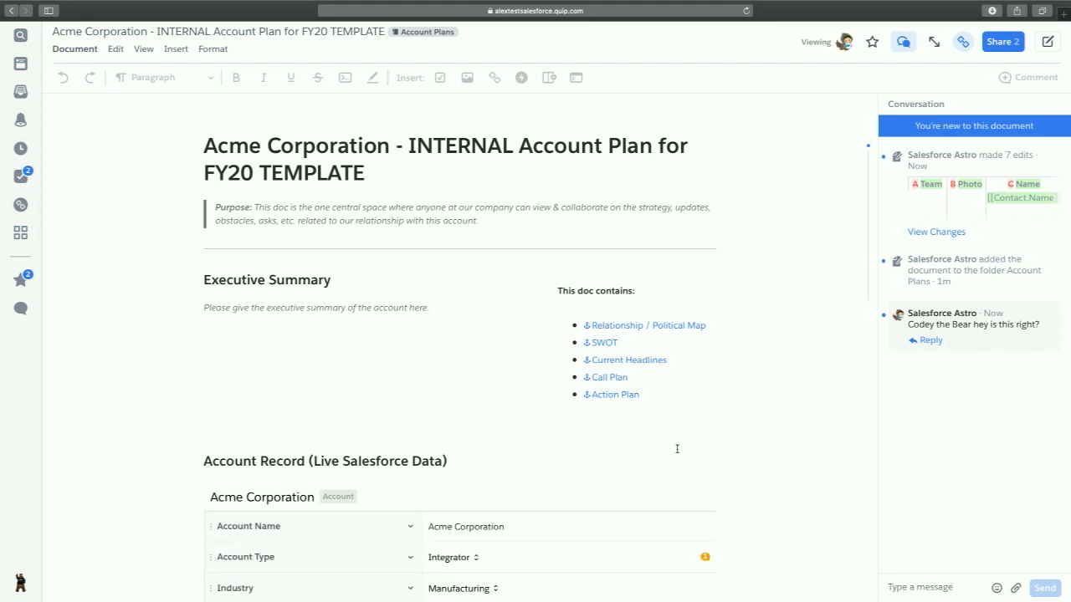
# - Reply "No we need to change it" to the comment on the Account Type field
pyautogui.scroll(-3, 677, 448)
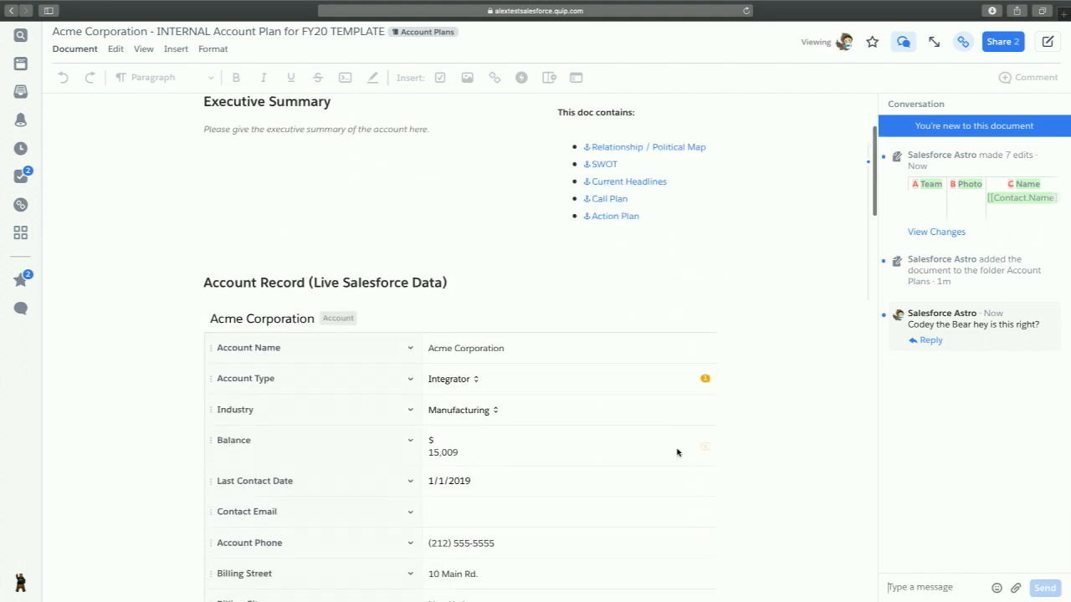
pyautogui.click(706, 381)
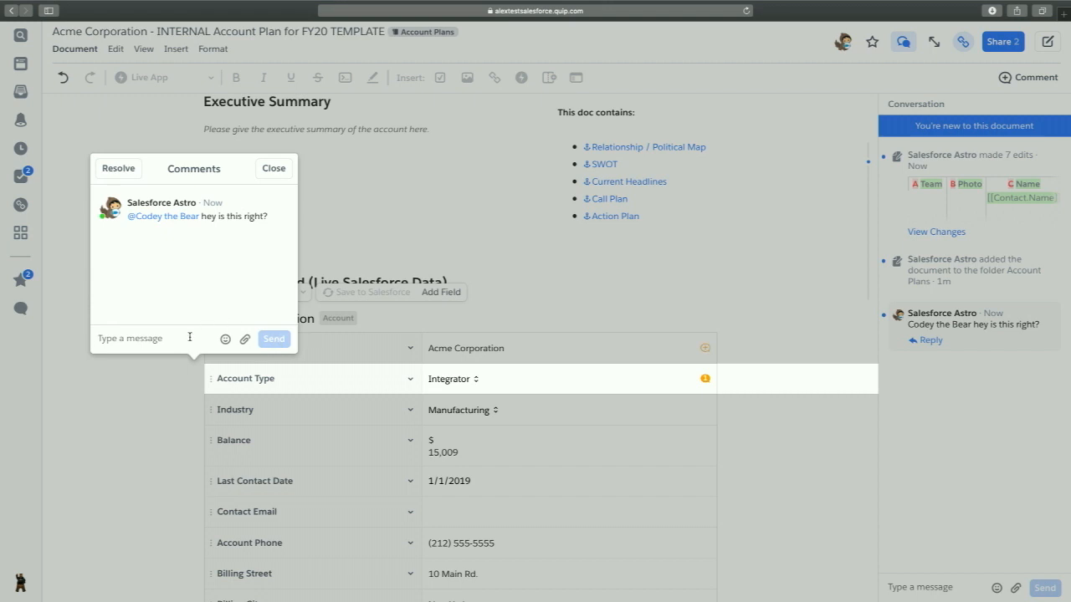
pyautogui.write('No we need to change o')
pyautogui.write('t')
pyautogui.press('Return')
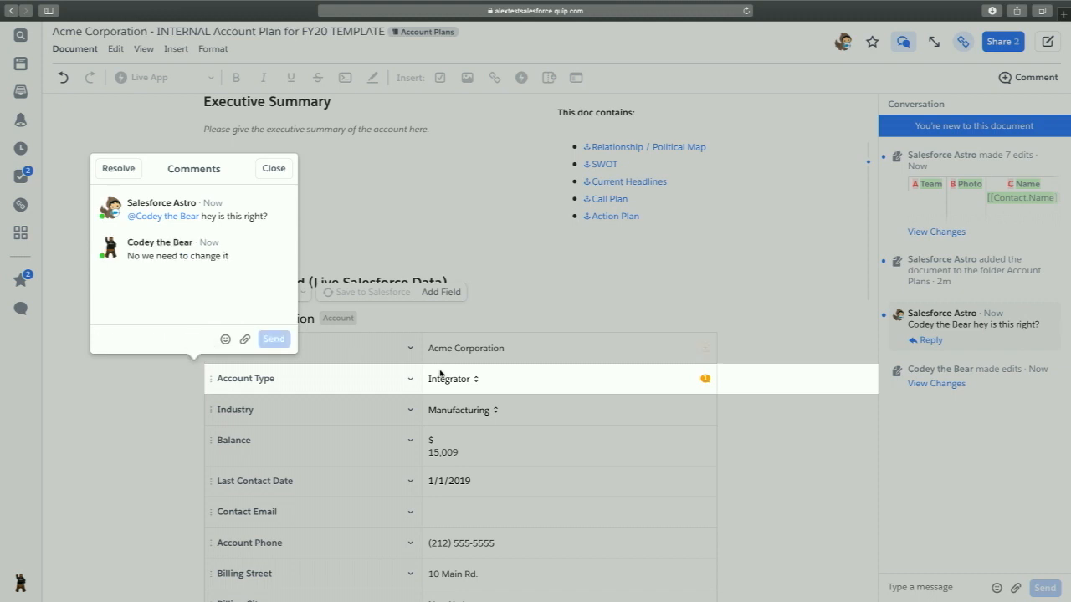
# - Set the account record's Account Type to Investor and dismiss the comment thread
pyautogui.click(473, 381)
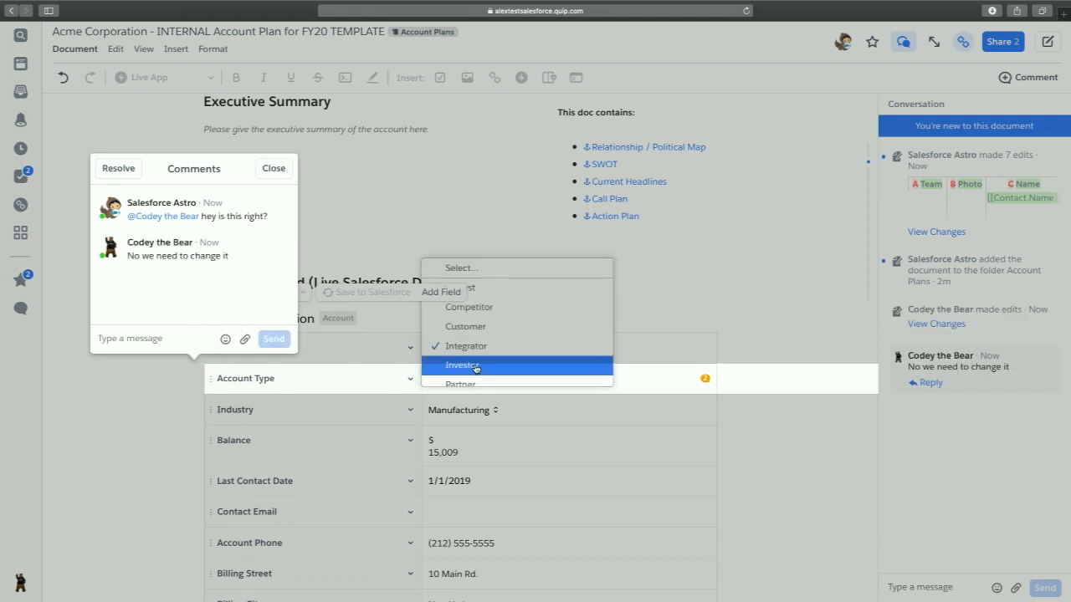
pyautogui.click(475, 366)
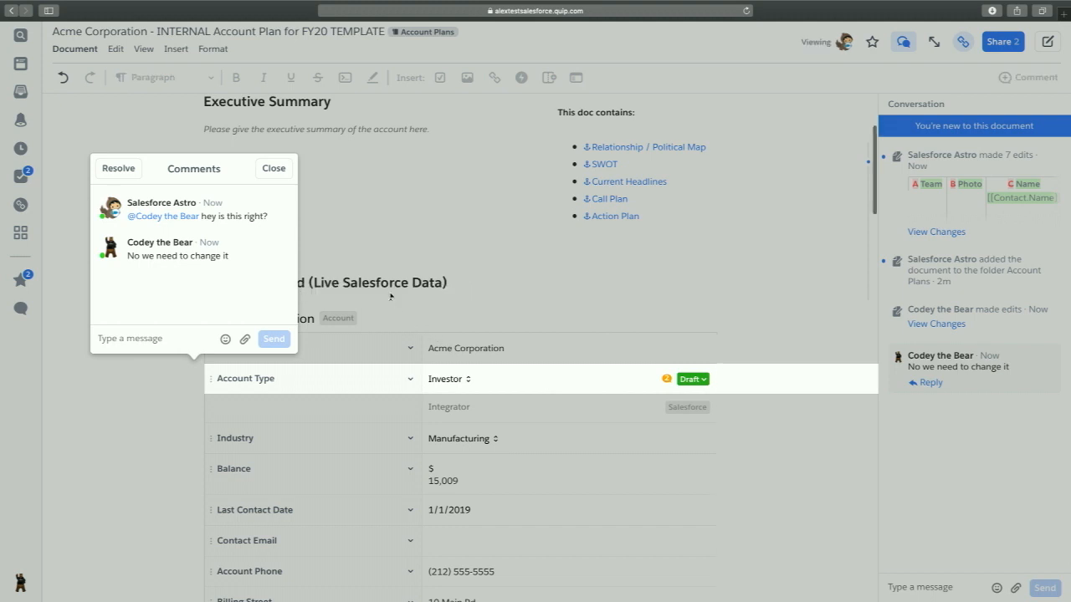
pyautogui.click(390, 293)
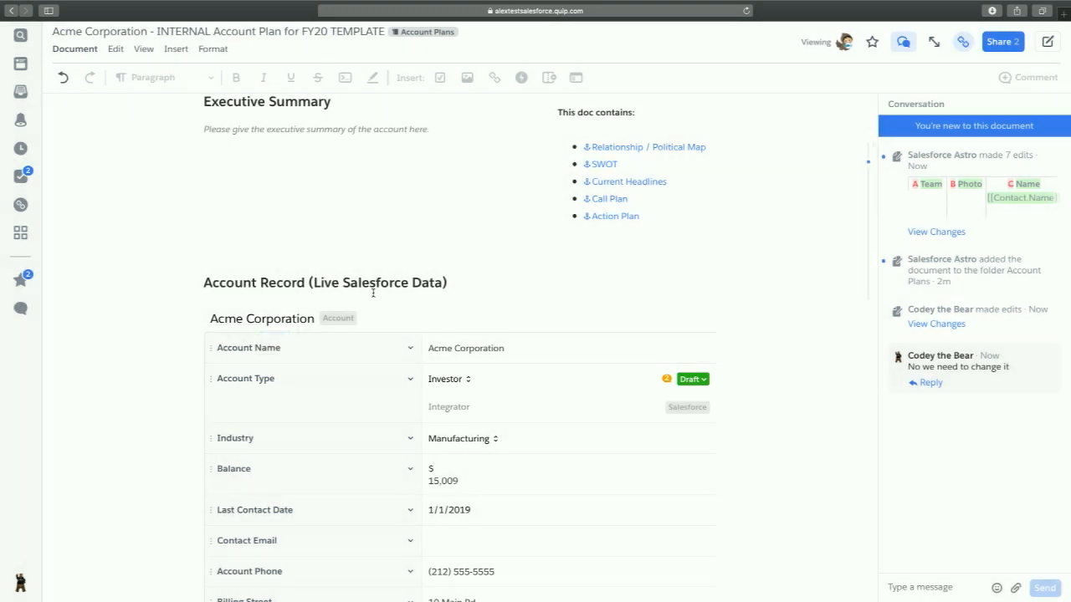
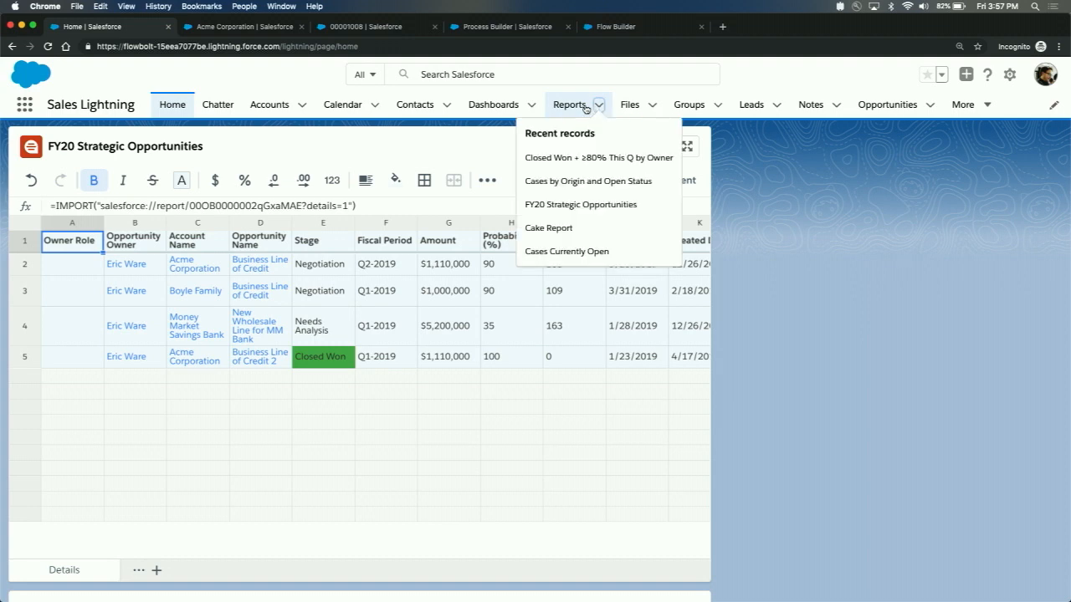
# - Open the FY20 Strategic Opportunities report in Salesforce and bring up its options for opening in Quip
pyautogui.click(566, 204)
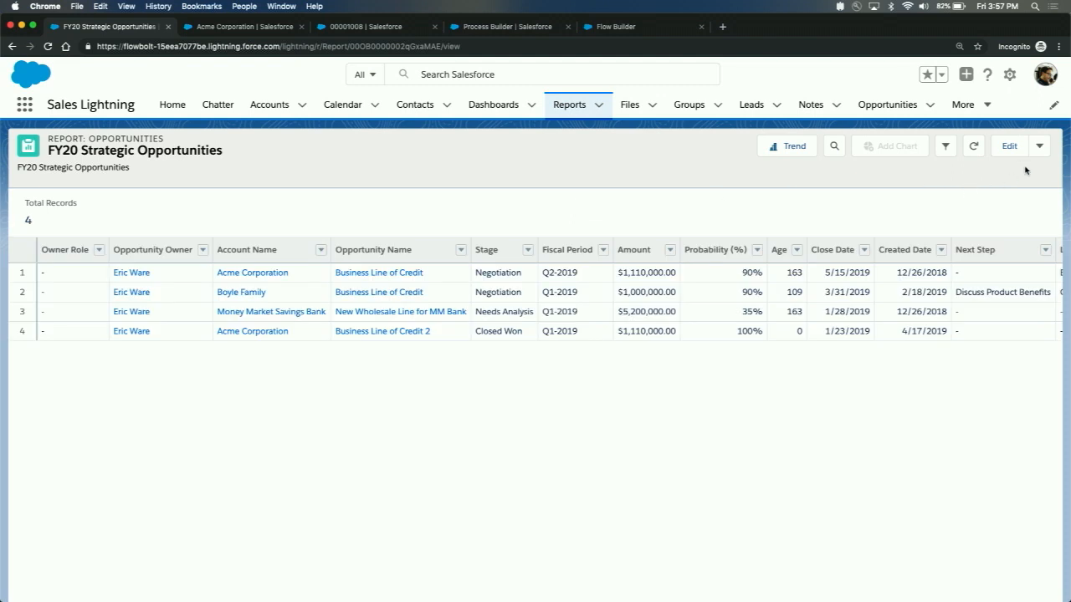
pyautogui.click(1039, 147)
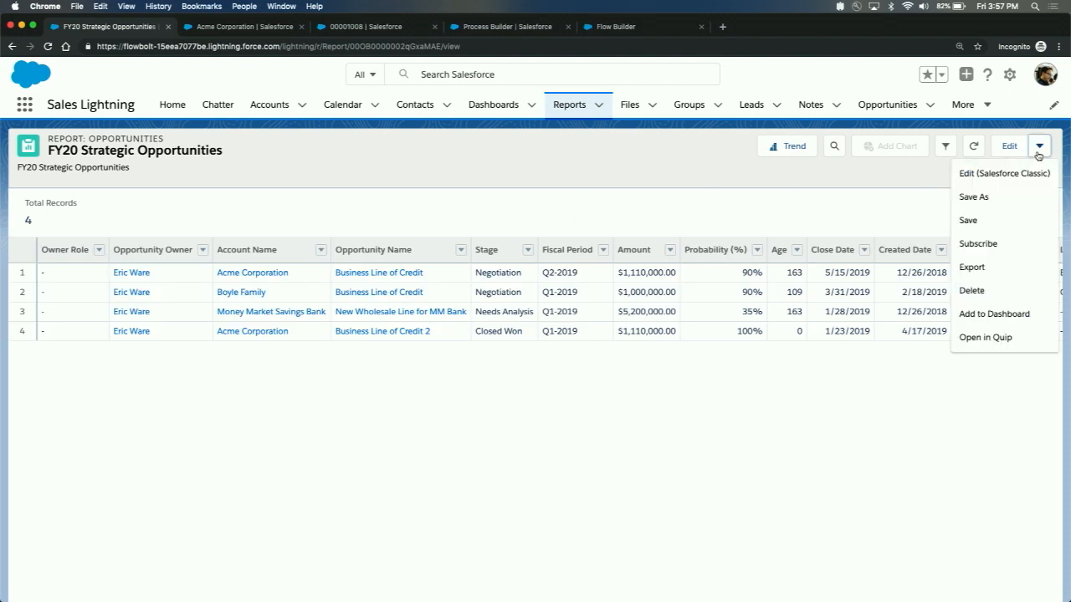
pyautogui.click(1008, 339)
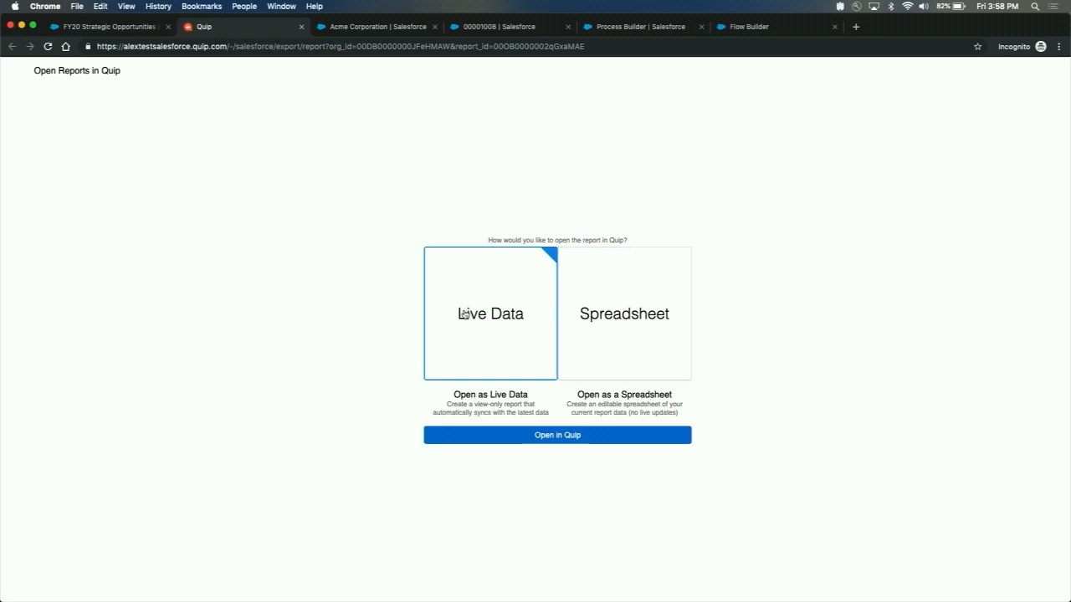
# - Return to the Salesforce home page and open the New Wholesale Line for MM Bank opportunity from the embedded FY20 Strategic Opportunities spreadsheet
pyautogui.click(136, 27)
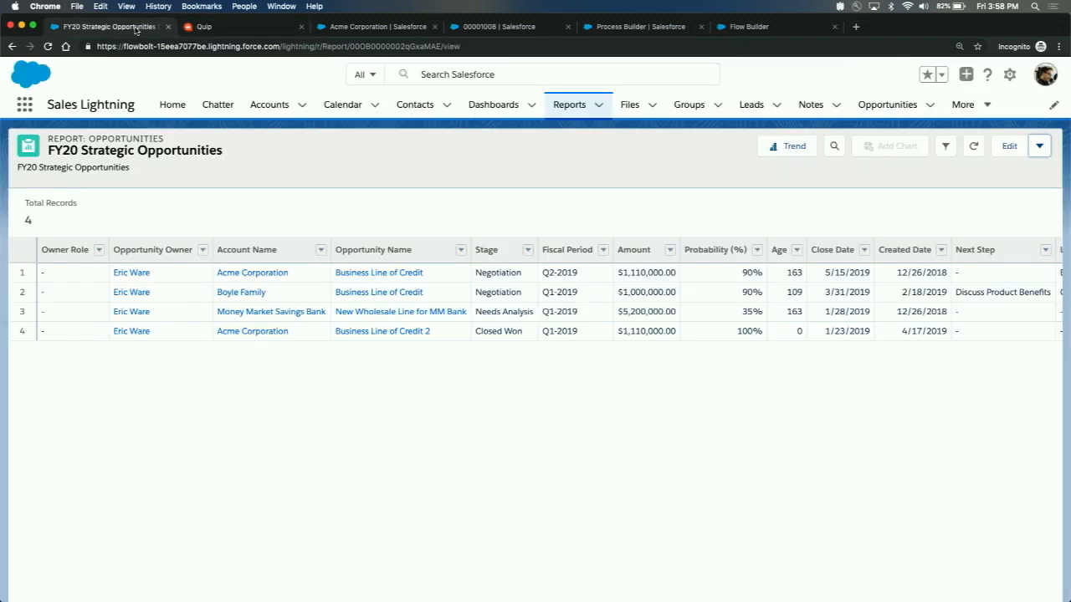
pyautogui.click(182, 107)
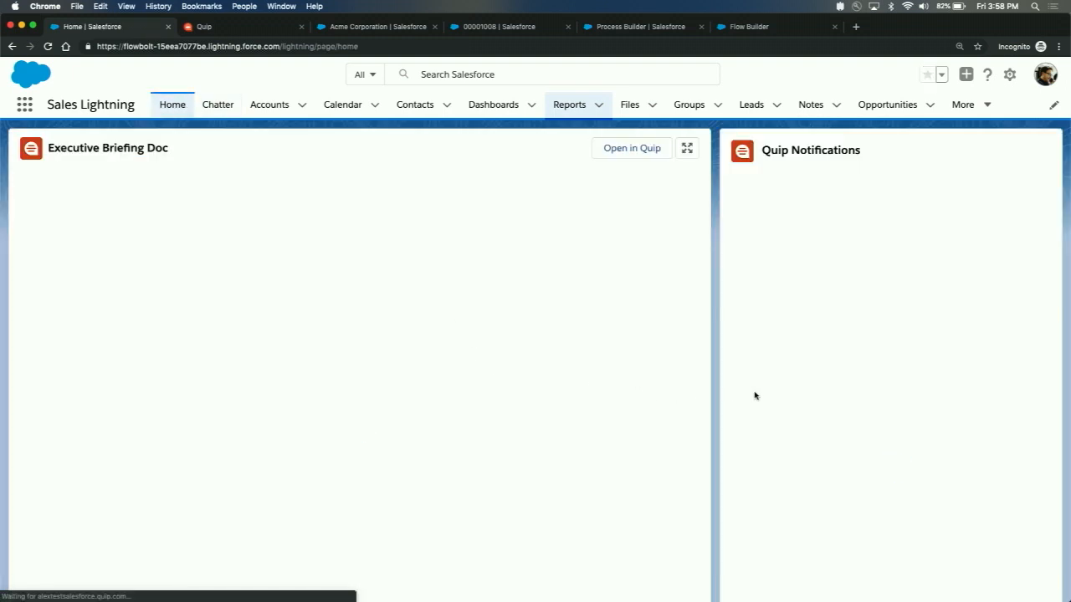
pyautogui.scroll(-5, 753, 393)
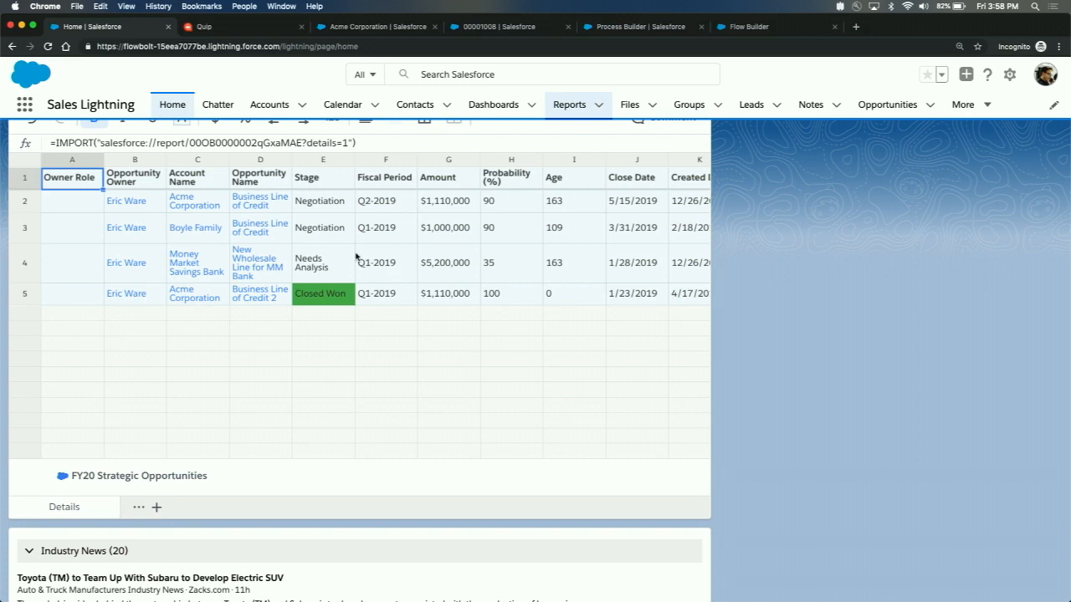
pyautogui.click(266, 261)
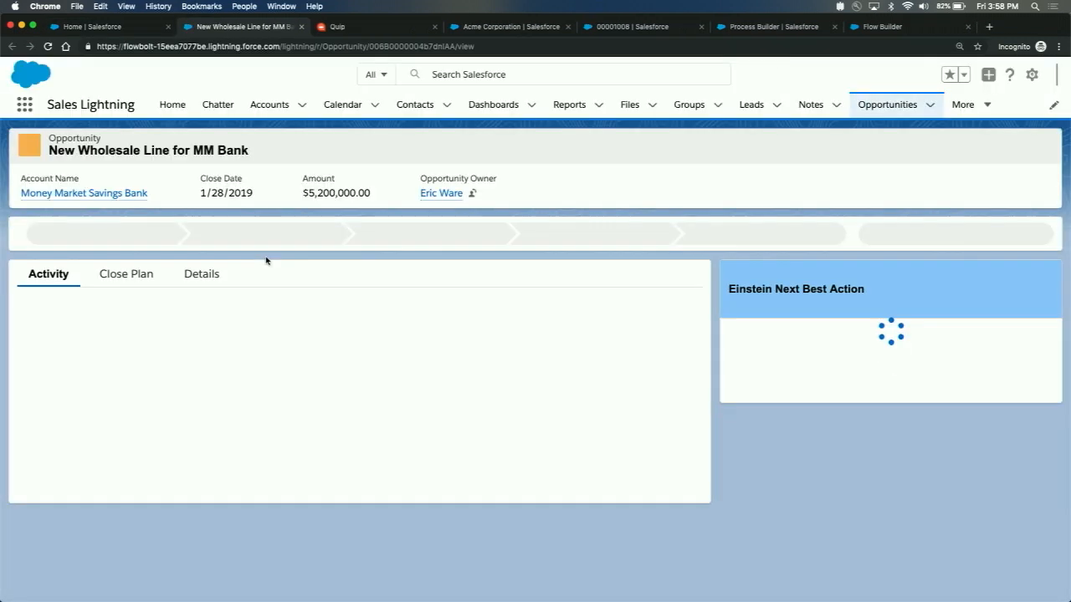
# - Close the New Wholesale Line for MM Bank opportunity with the stage Closed Won and save it
pyautogui.moveTo(286, 238)
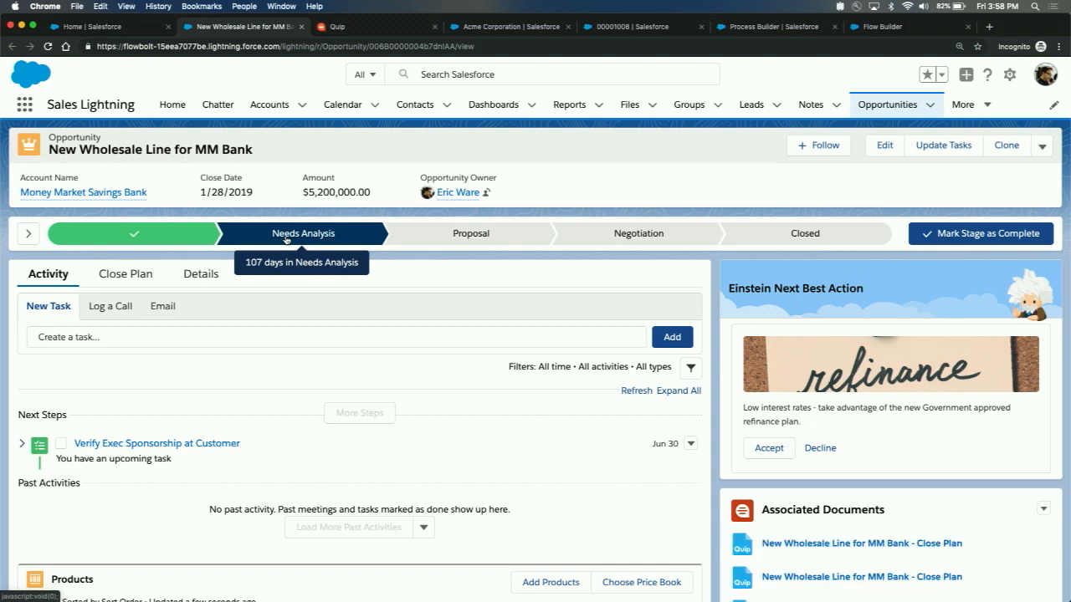
pyautogui.click(769, 237)
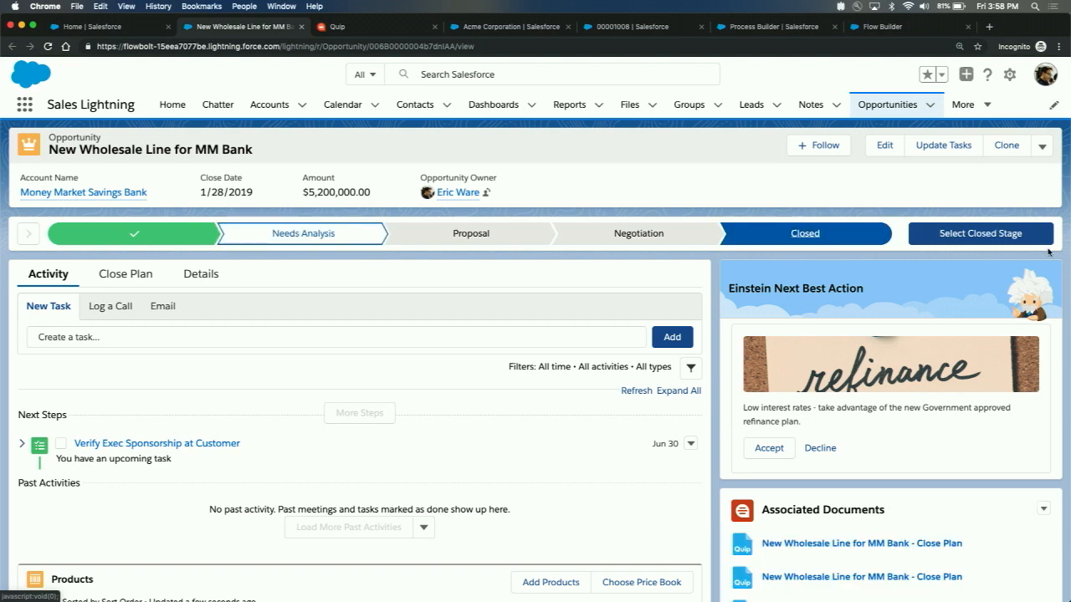
pyautogui.click(1024, 238)
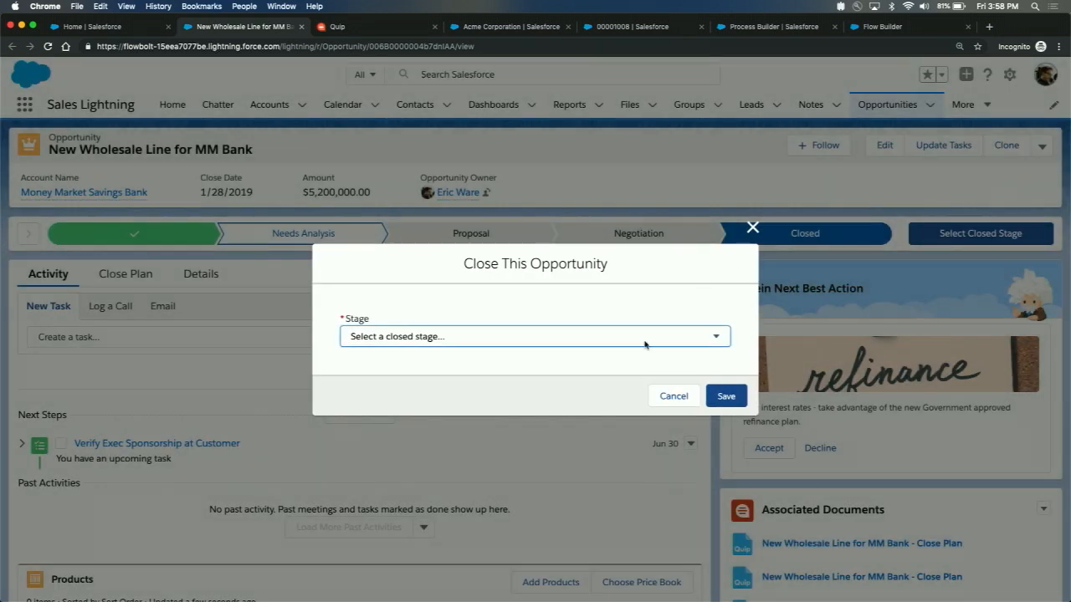
pyautogui.click(645, 336)
pyautogui.click(634, 349)
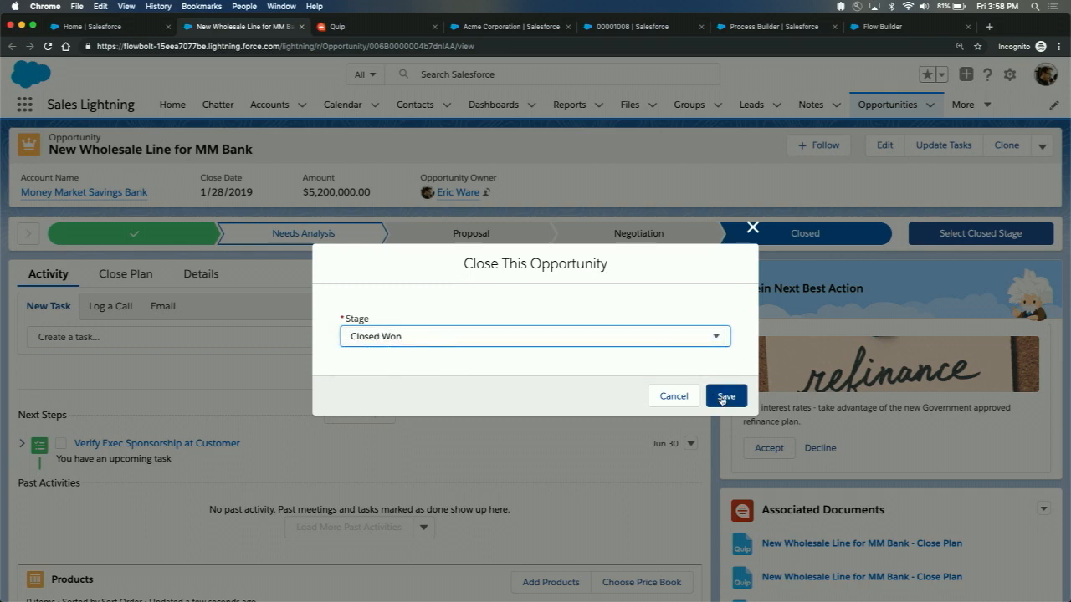
pyautogui.click(725, 397)
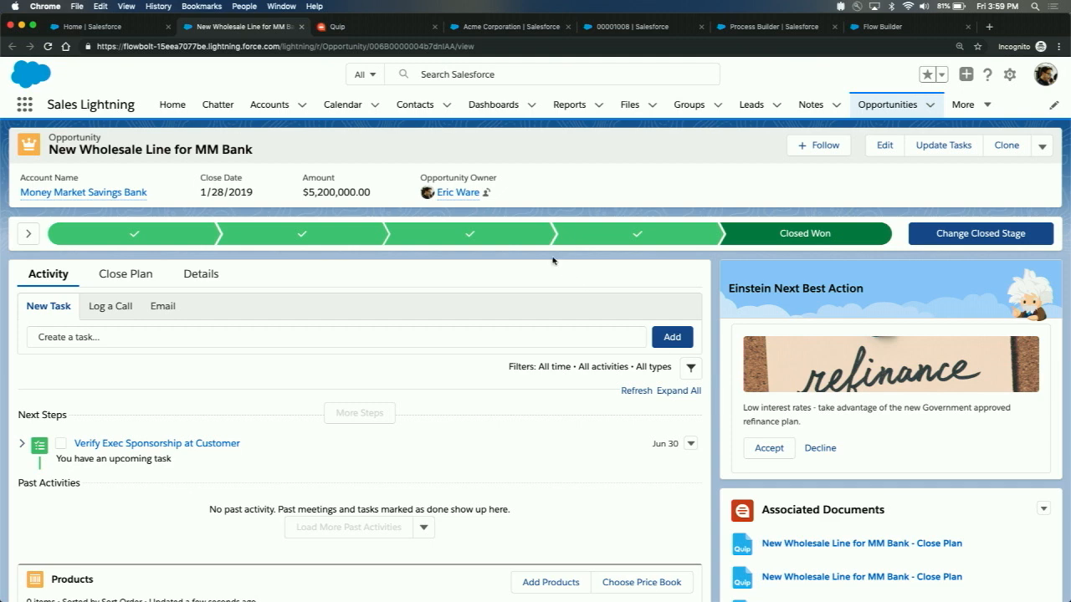
# - Expand the embedded FY20 Strategic Opportunities spreadsheet on the Salesforce home page and examine the newest closed-deal message in its conversation
pyautogui.click(125, 25)
pyautogui.scroll(3, 642, 213)
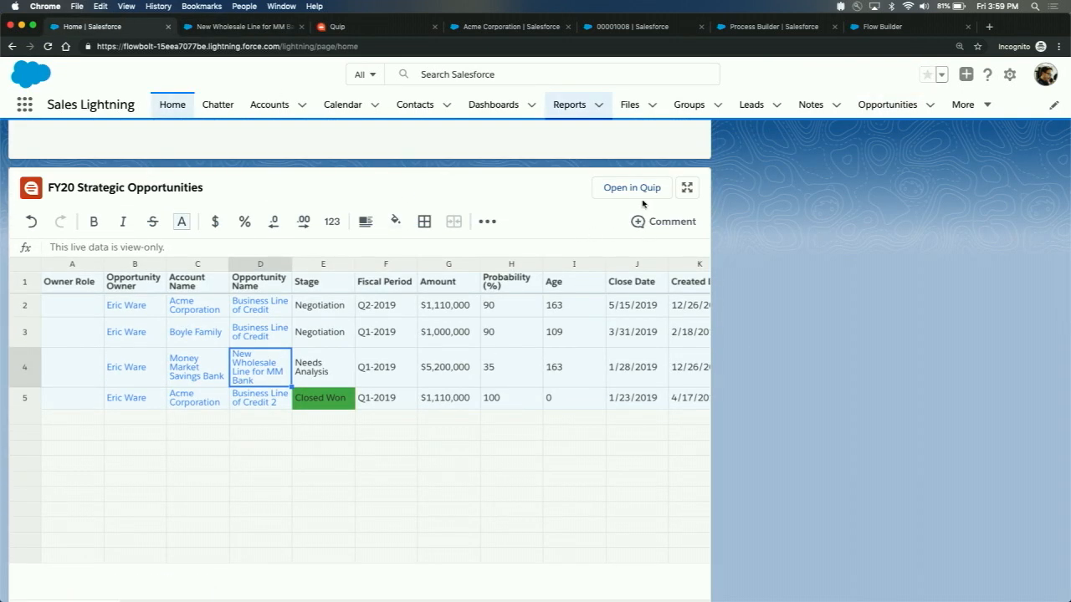
pyautogui.click(686, 190)
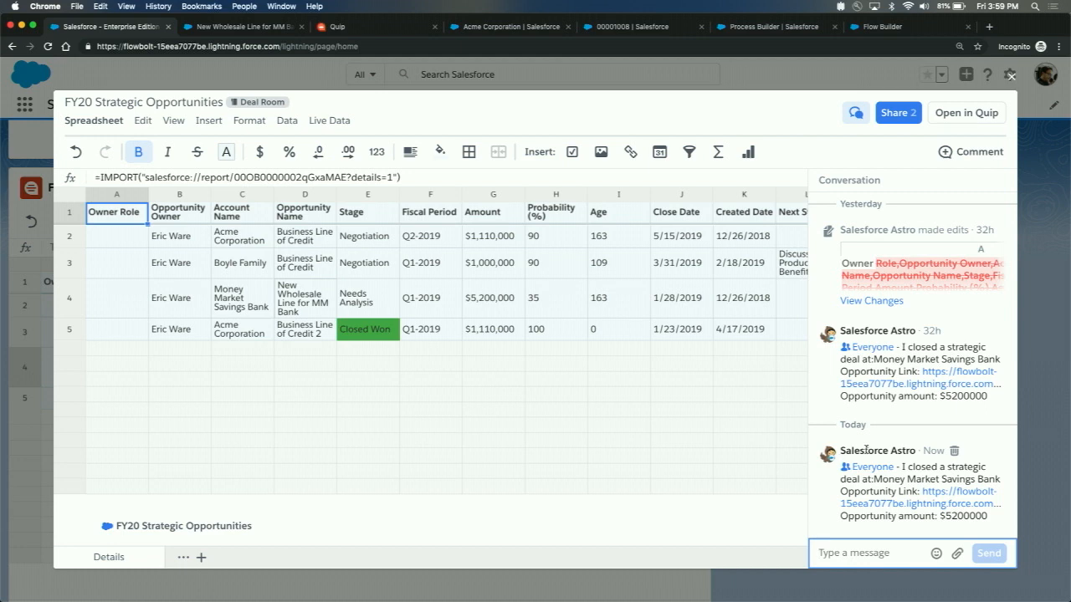
pyautogui.moveTo(865, 450)
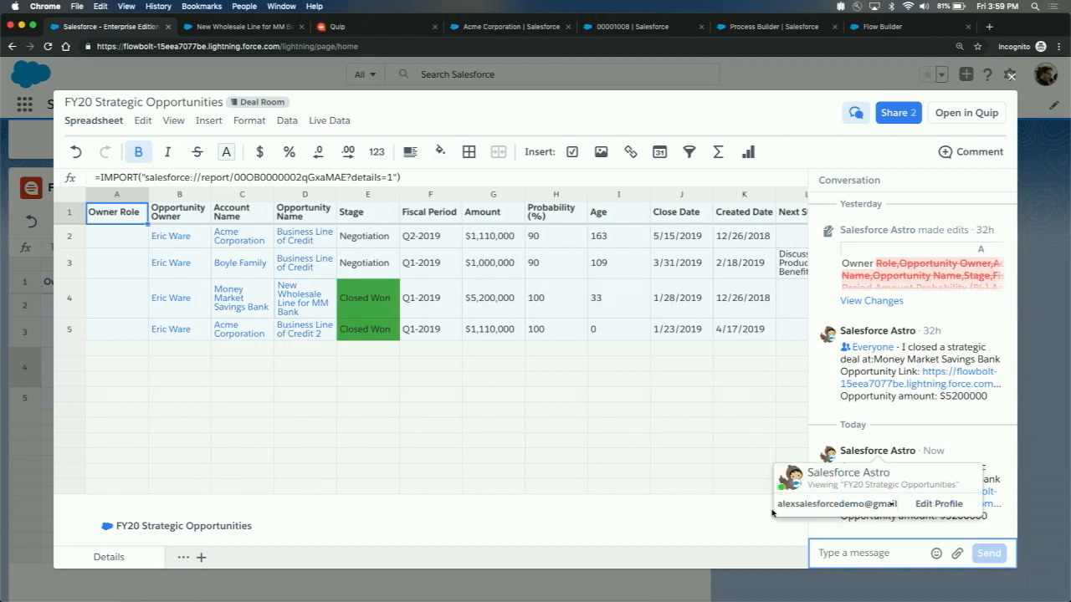
pyautogui.click(872, 535)
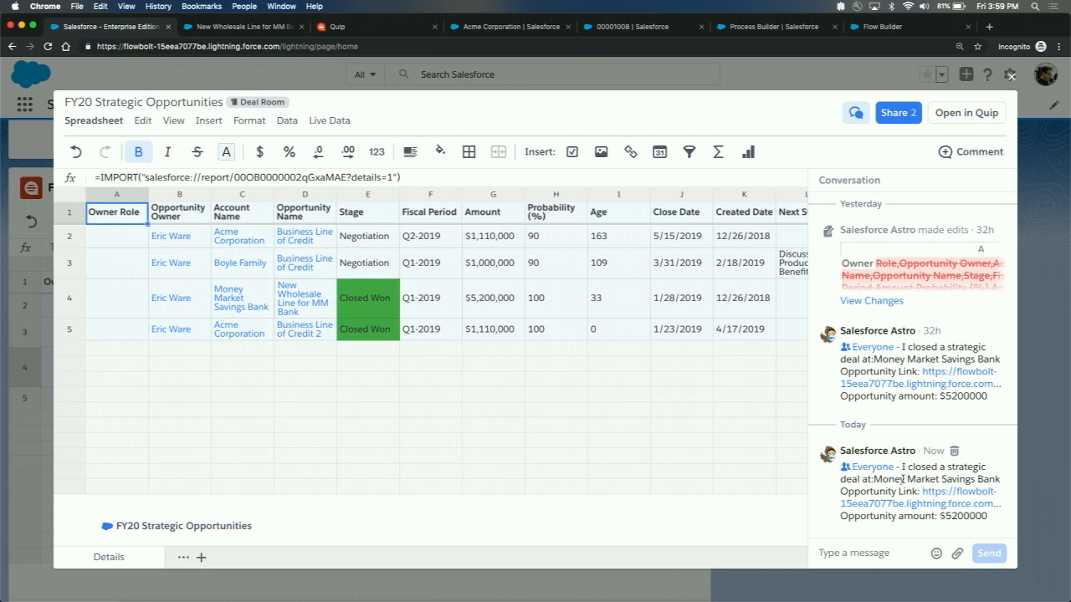
pyautogui.moveTo(877, 480); pyautogui.dragTo(922, 480)
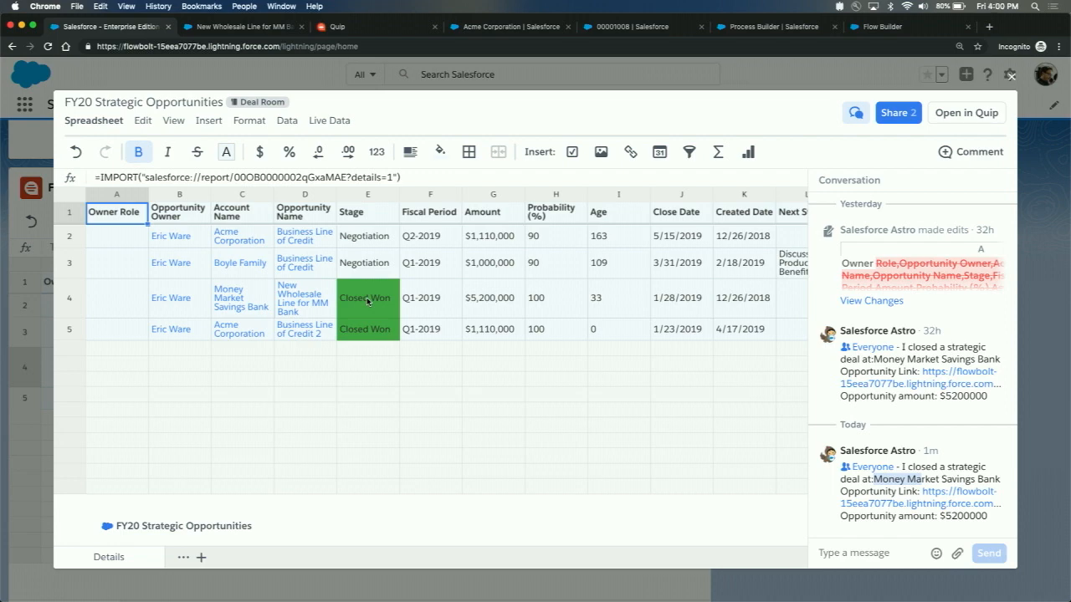
# - Switch to the colleague's Quip window, open the FY20 Strategic Opportunities notification, and like the newest closed-deal message
pyautogui.hotkey('ctrl', 'Right')
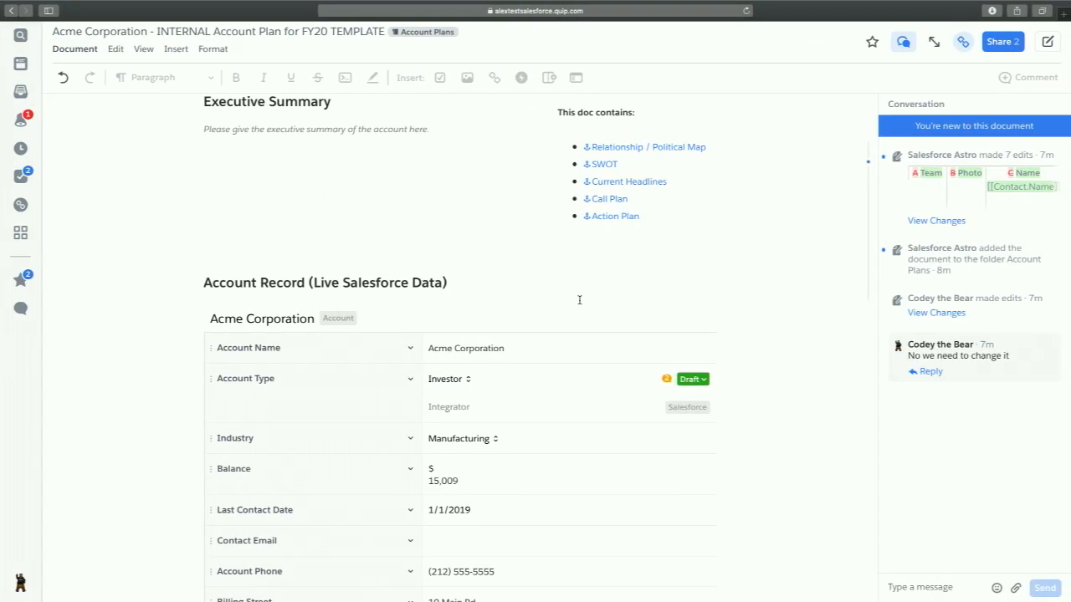
pyautogui.click(20, 121)
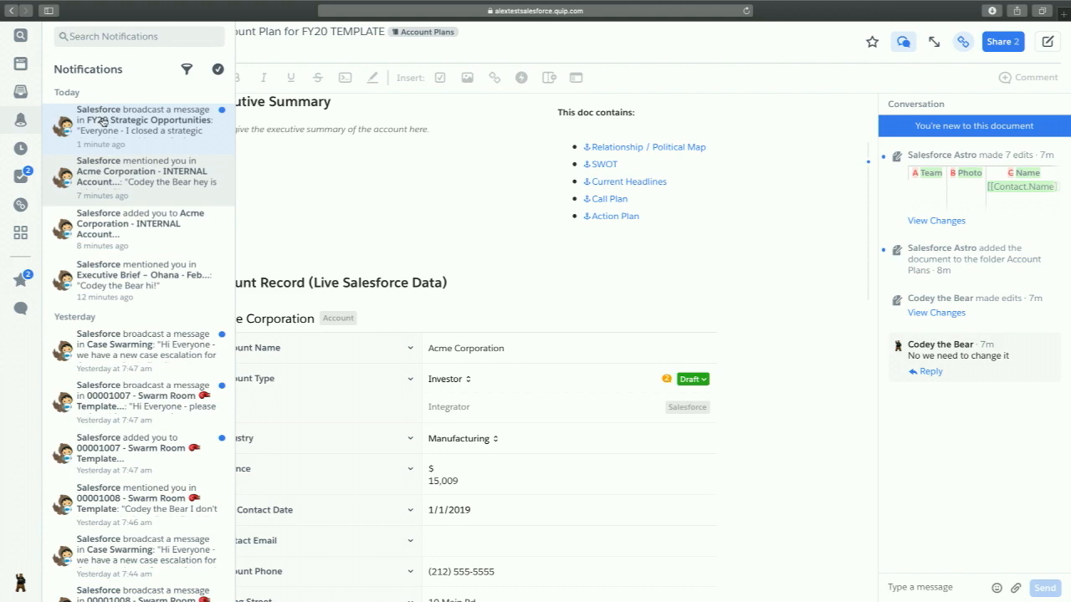
pyautogui.click(102, 120)
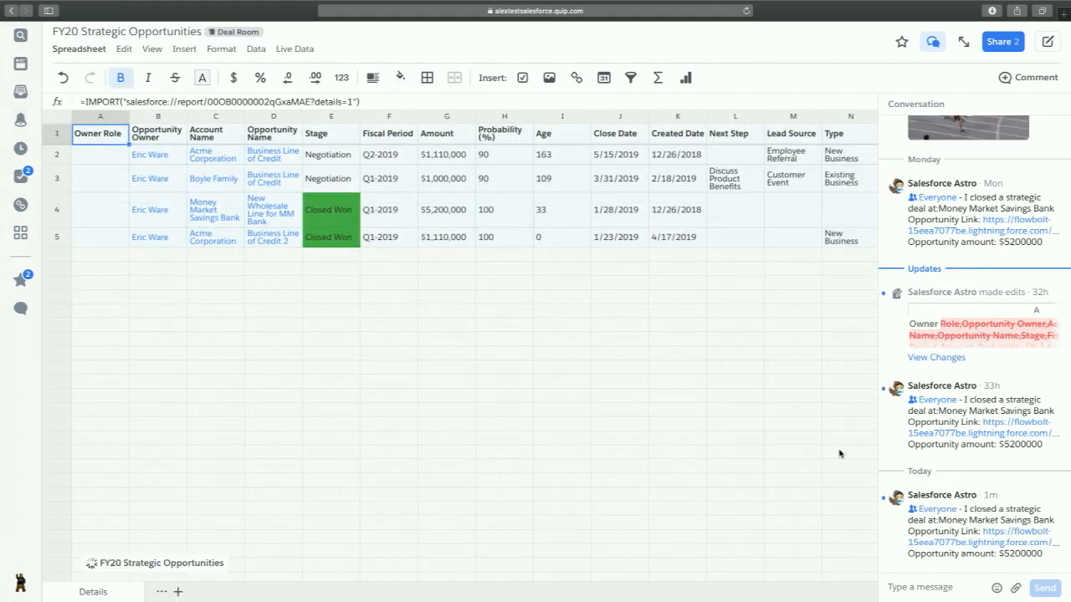
pyautogui.click(1007, 495)
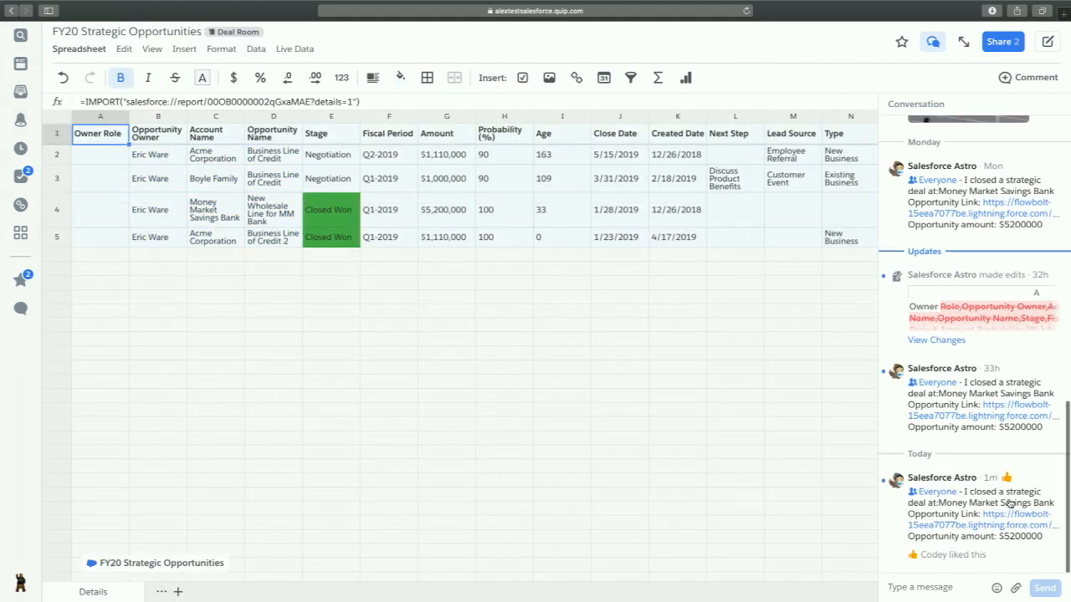
# - Send the message "/giphy ftw" in the FY20 Strategic Opportunities conversation
pyautogui.click(932, 587)
pyautogui.write('/giphy')
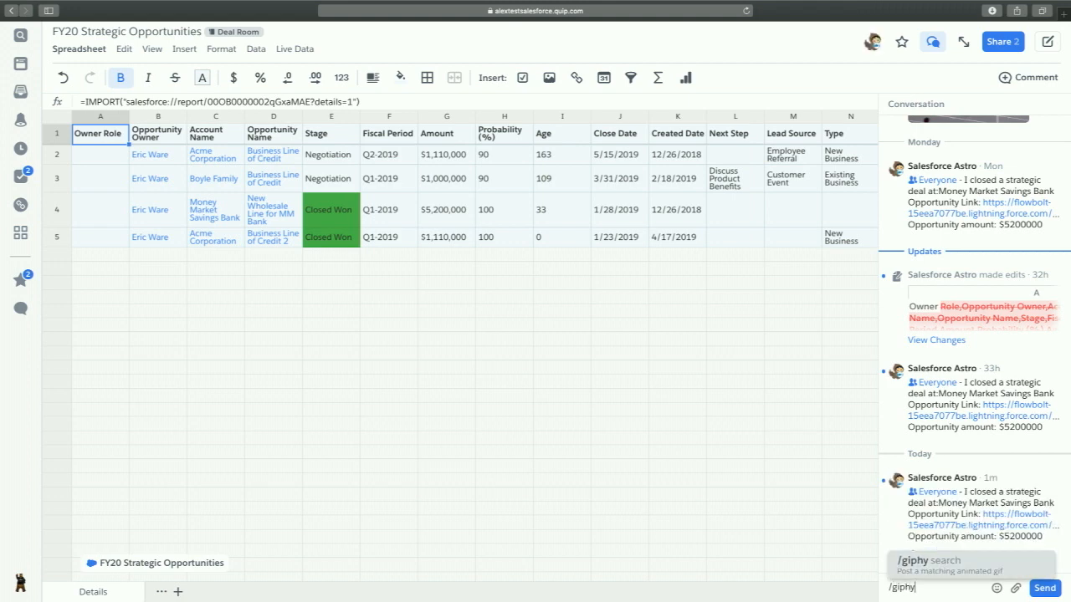
pyautogui.write(' ftw')
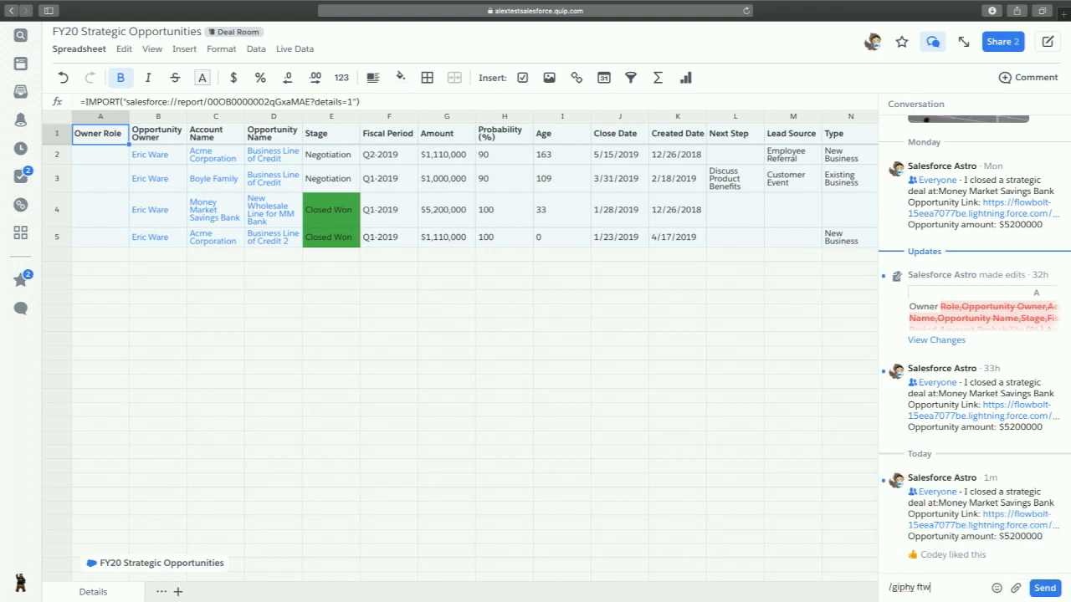
pyautogui.click(1042, 593)
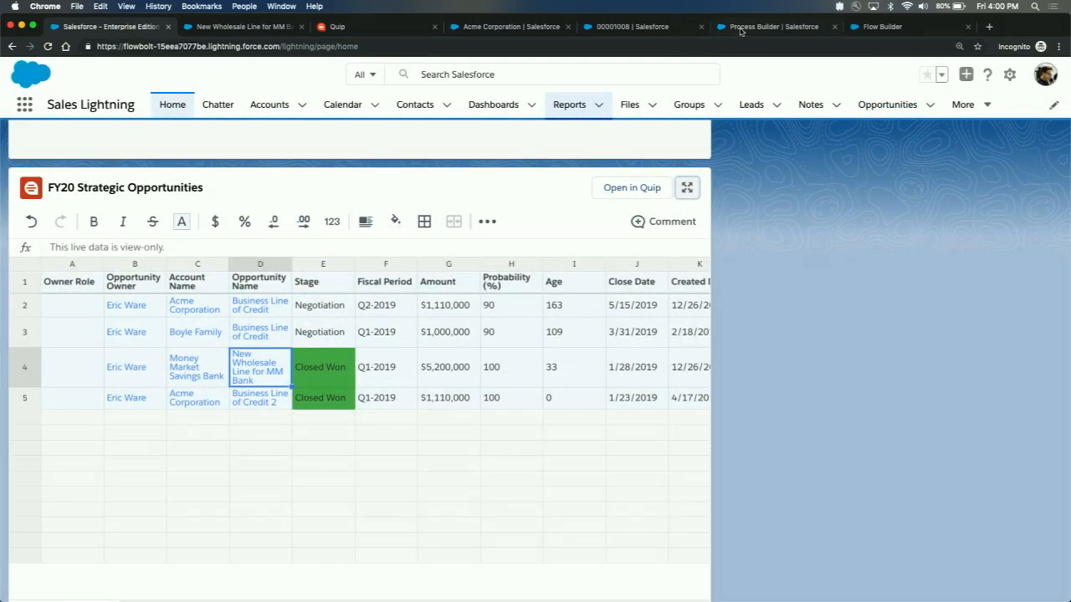
# - Go to Process Builder in Salesforce, sort the processes by object in descending order, and open the Closed Won Opportunities process
pyautogui.click(740, 31)
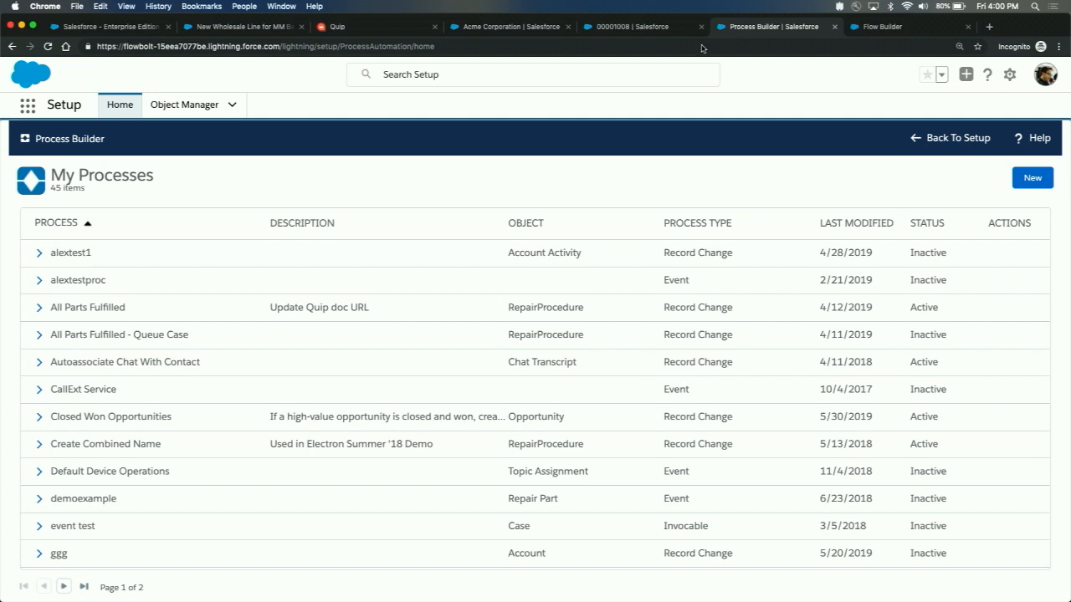
pyautogui.click(539, 228)
pyautogui.click(539, 229)
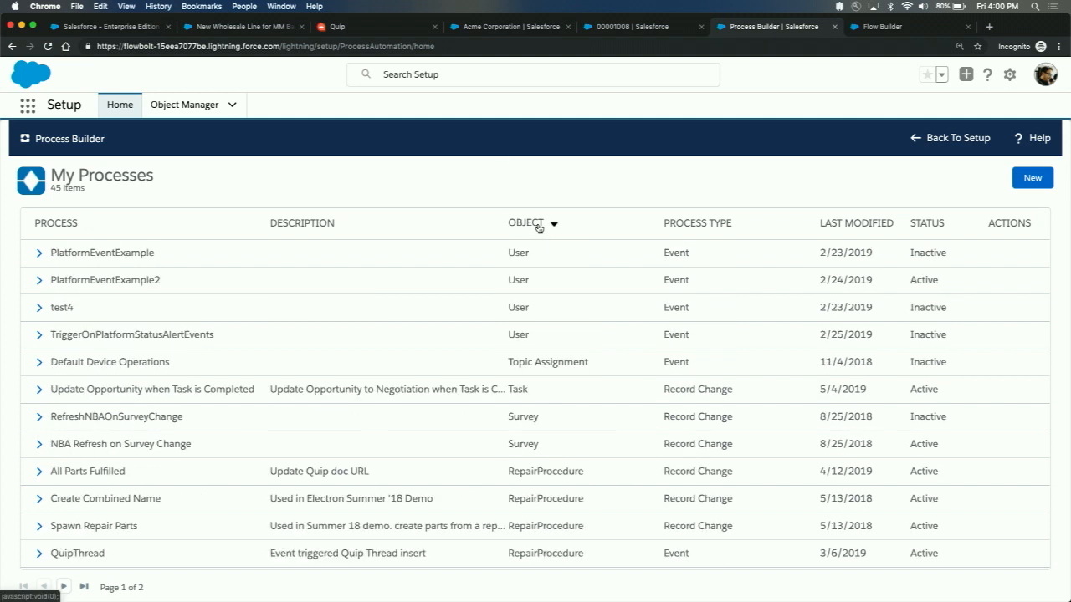
pyautogui.scroll(-5, 458, 340)
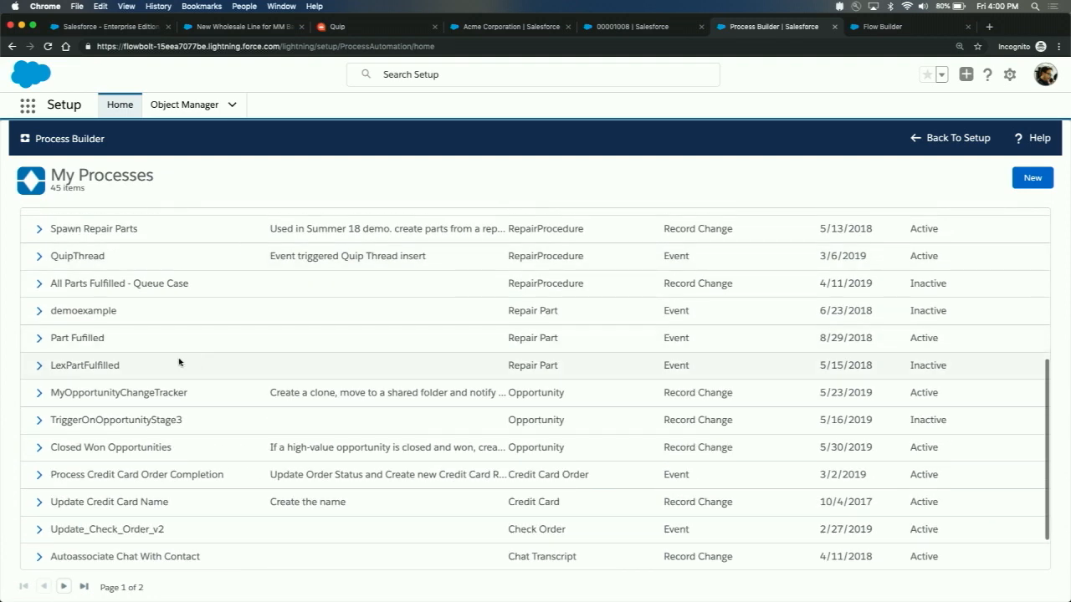
pyautogui.click(125, 447)
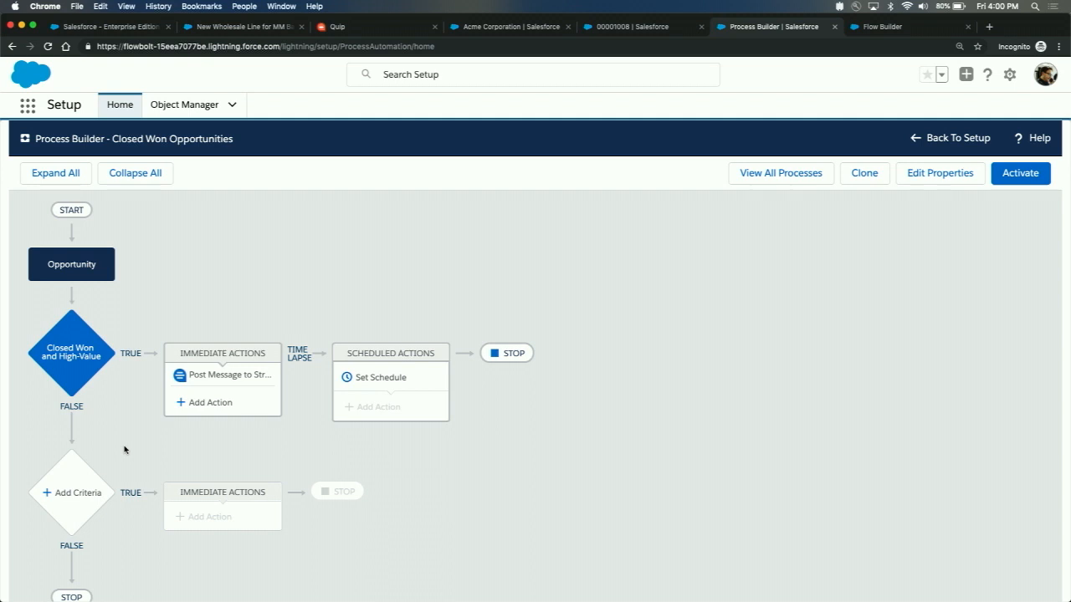
# - Examine the process's Opportunity trigger, the Closed Won and High-Value criteria, and the Quip message action, including its message formula
pyautogui.click(92, 268)
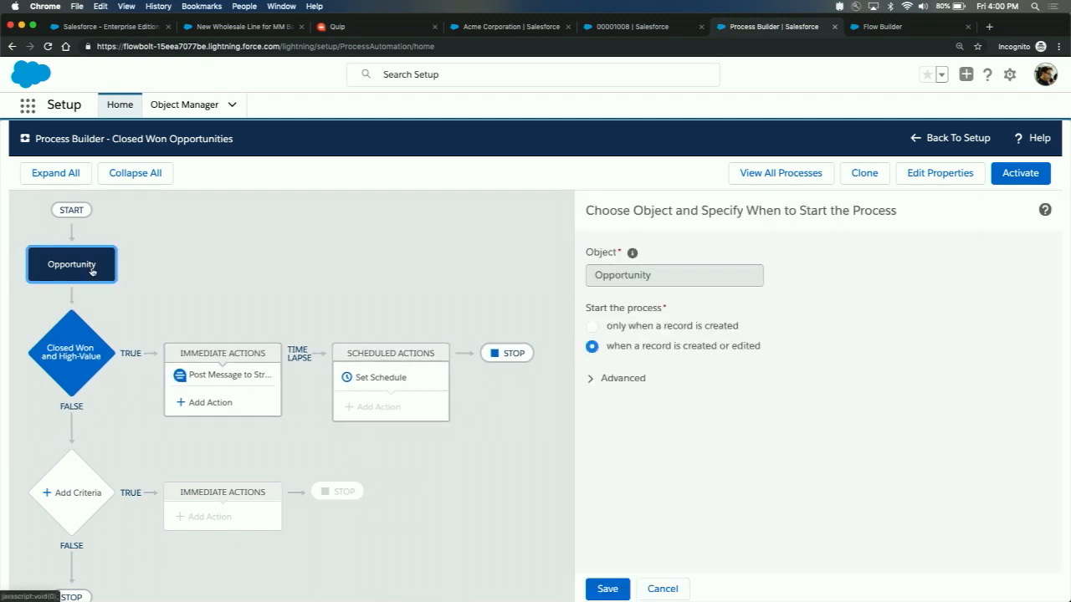
pyautogui.click(78, 364)
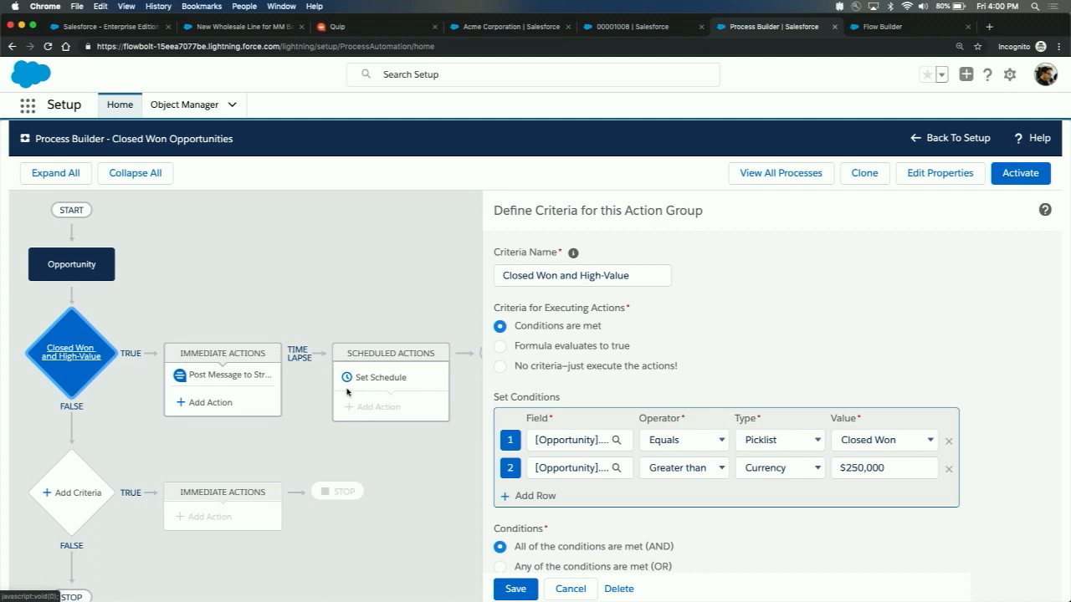
pyautogui.click(247, 384)
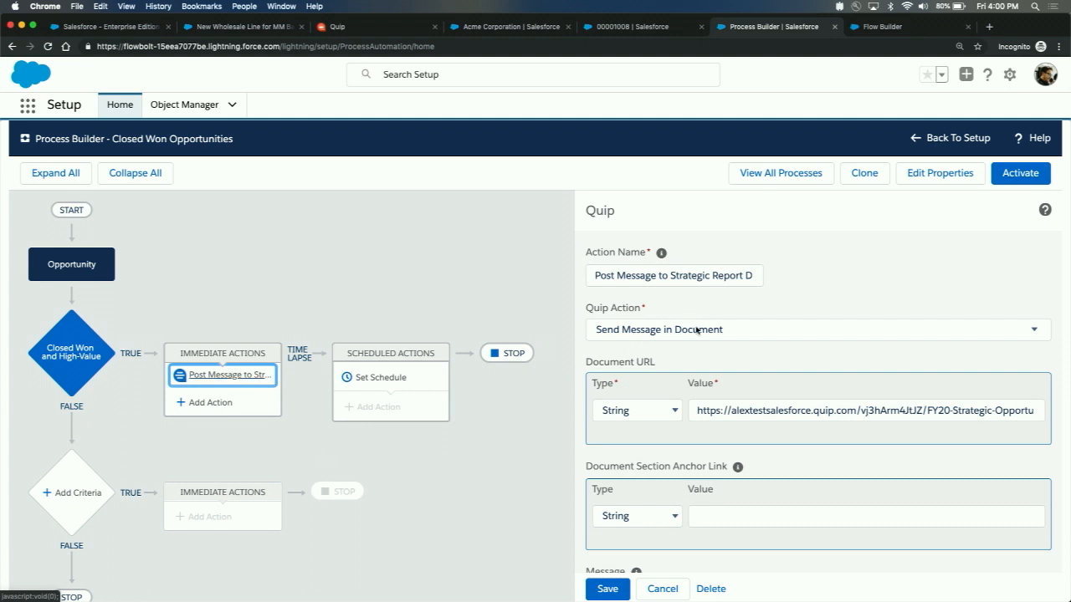
pyautogui.scroll(-3, 696, 332)
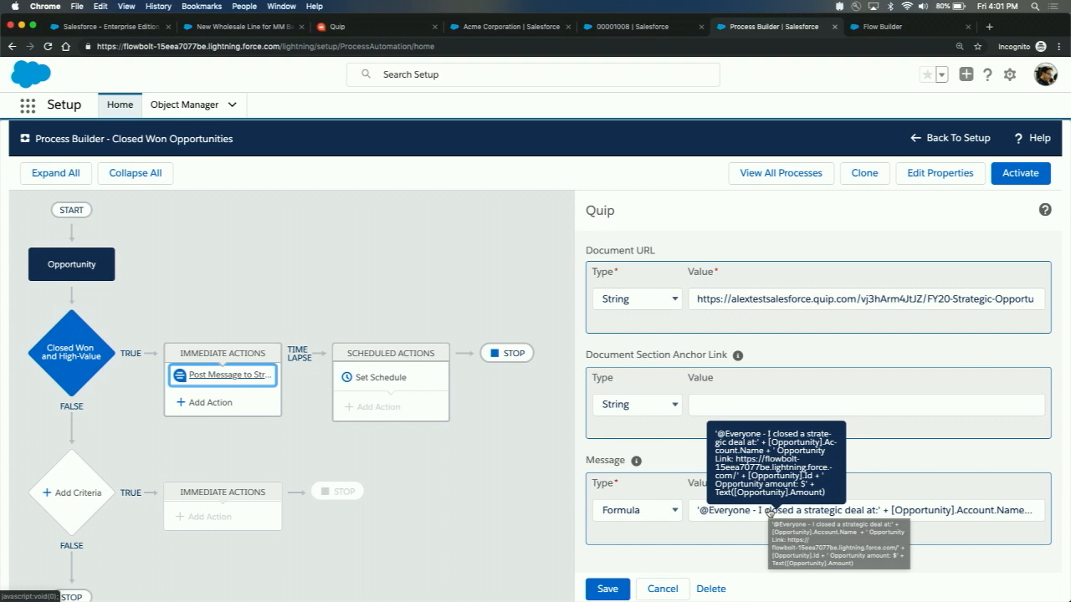
pyautogui.click(859, 175)
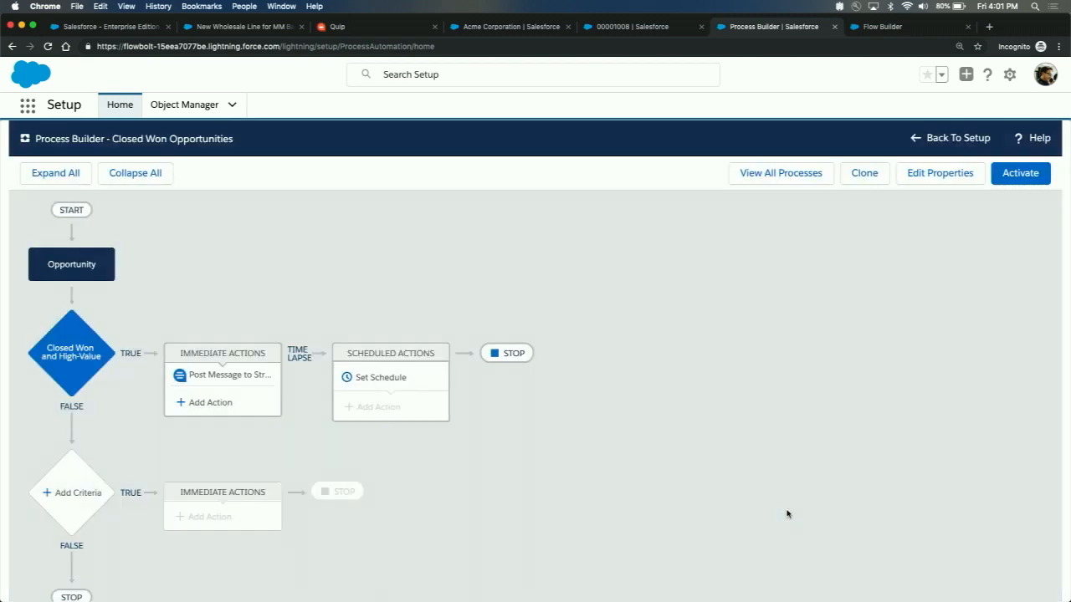
# - Start a new immediate action of type Quip for the Closed Won and High-Value criteria and show the available Quip actions
pyautogui.click(210, 403)
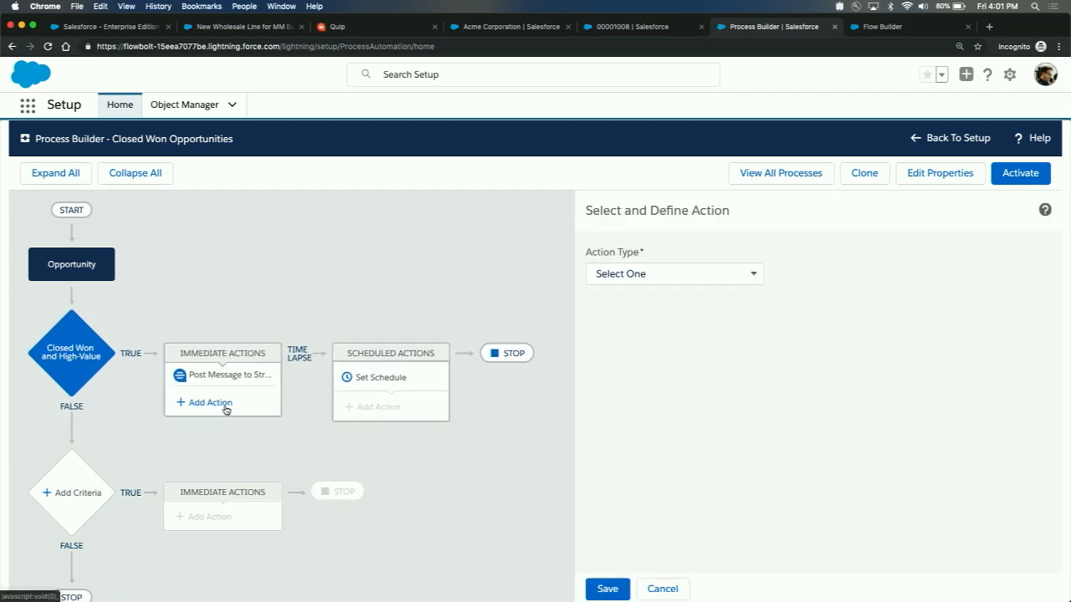
pyautogui.click(754, 279)
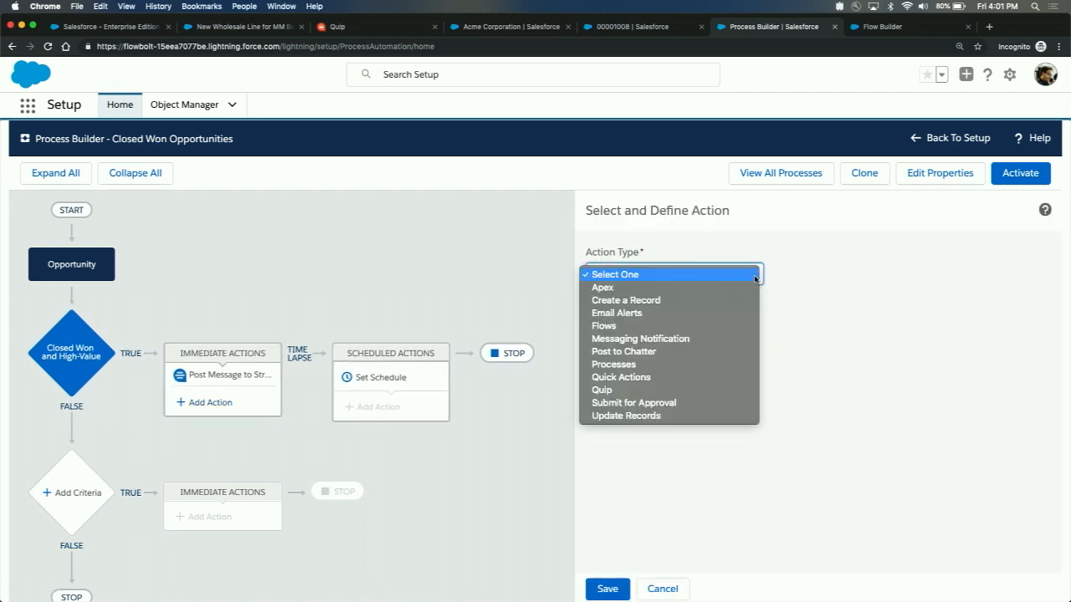
pyautogui.click(691, 392)
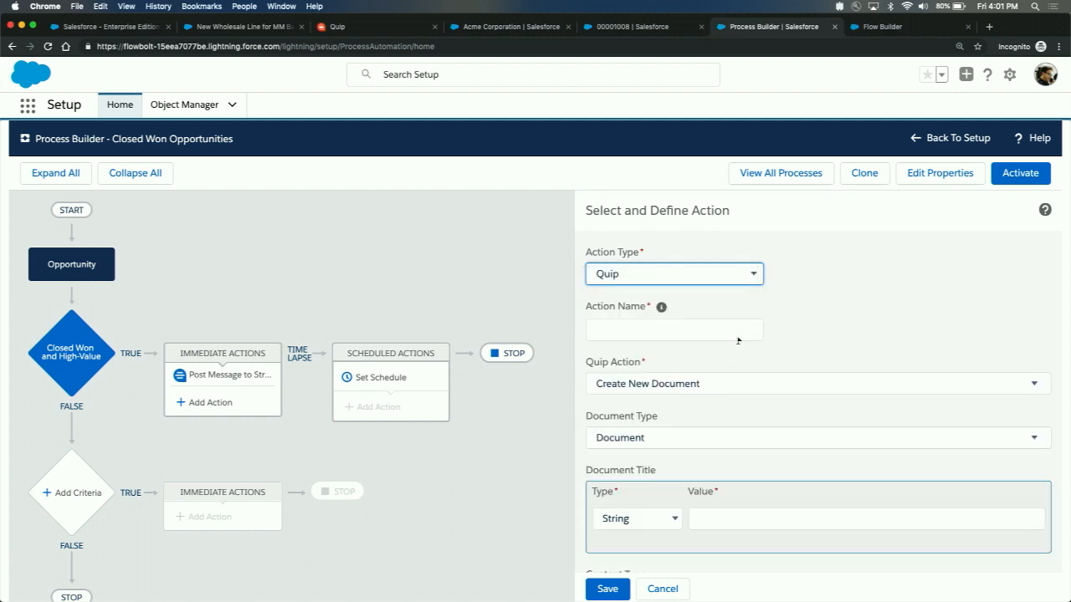
pyautogui.scroll(-1, 778, 330)
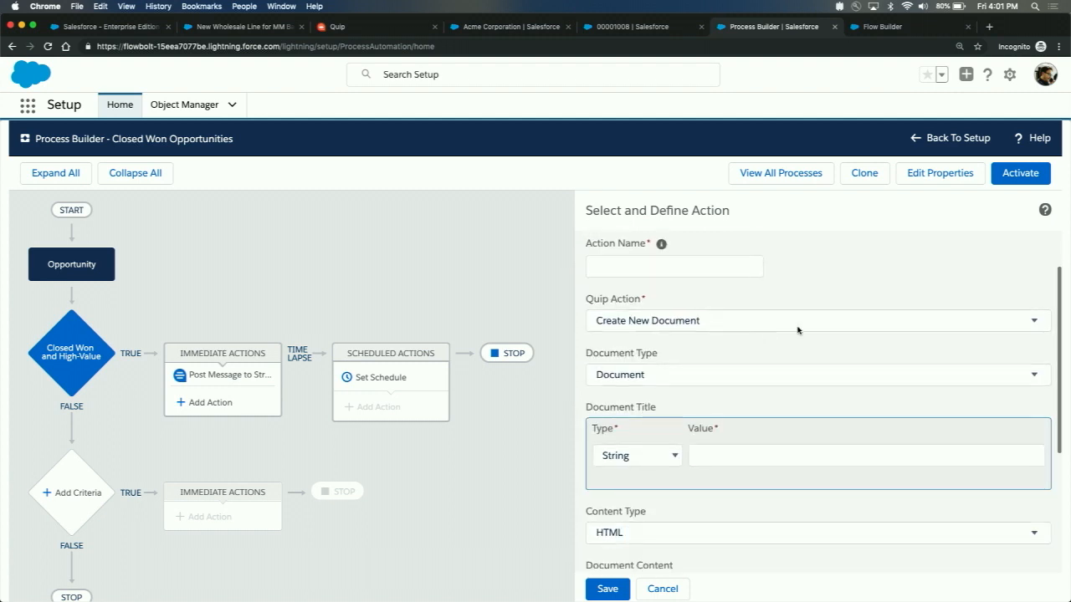
pyautogui.click(1035, 327)
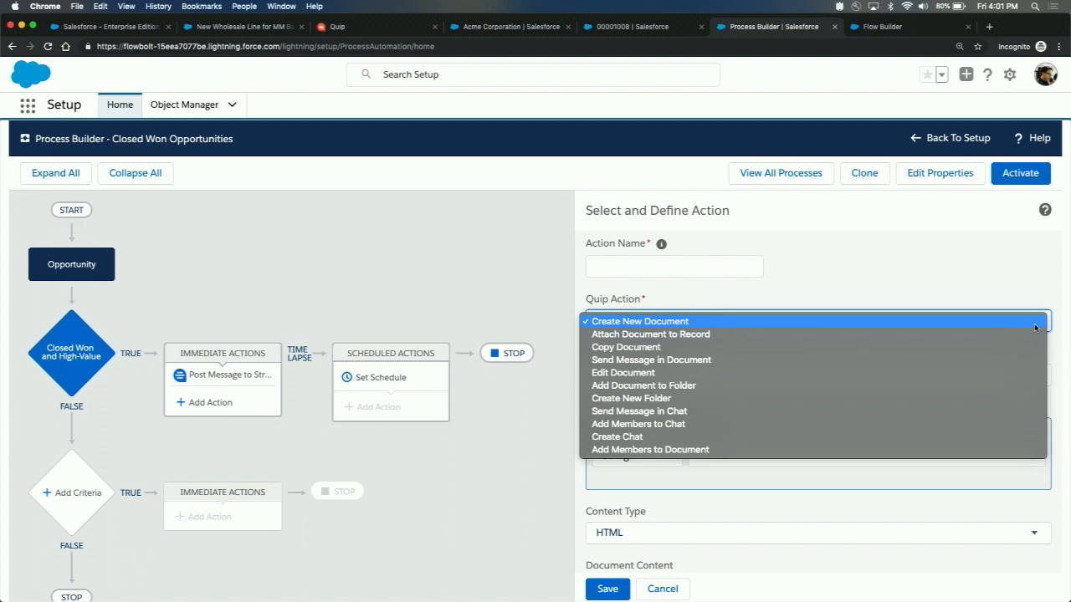
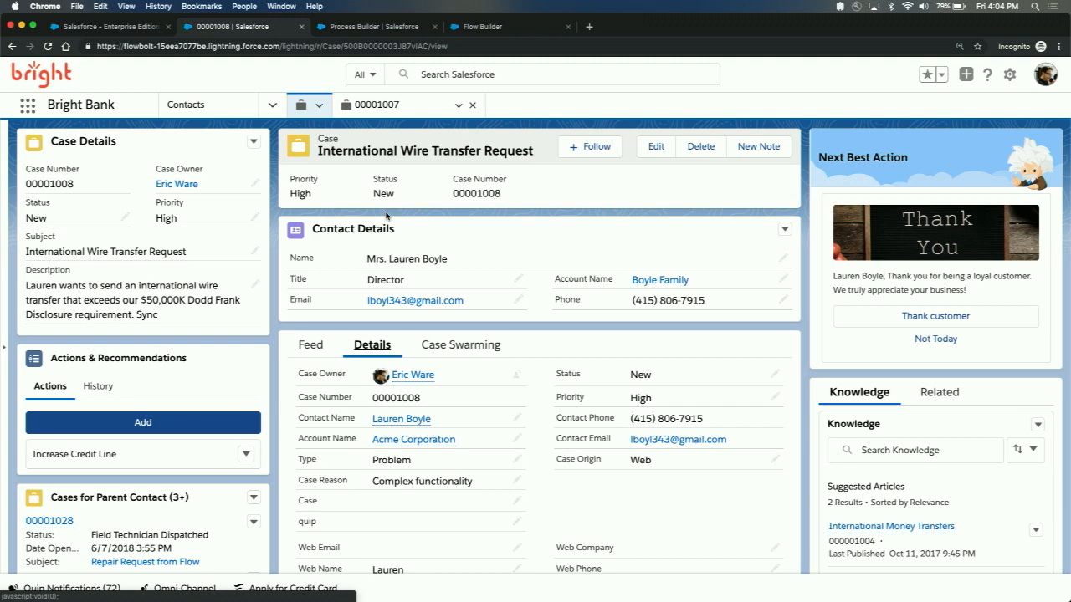
# - Set the status of the International Wire Transfer Request case to Escalated and save it
pyautogui.click(124, 218)
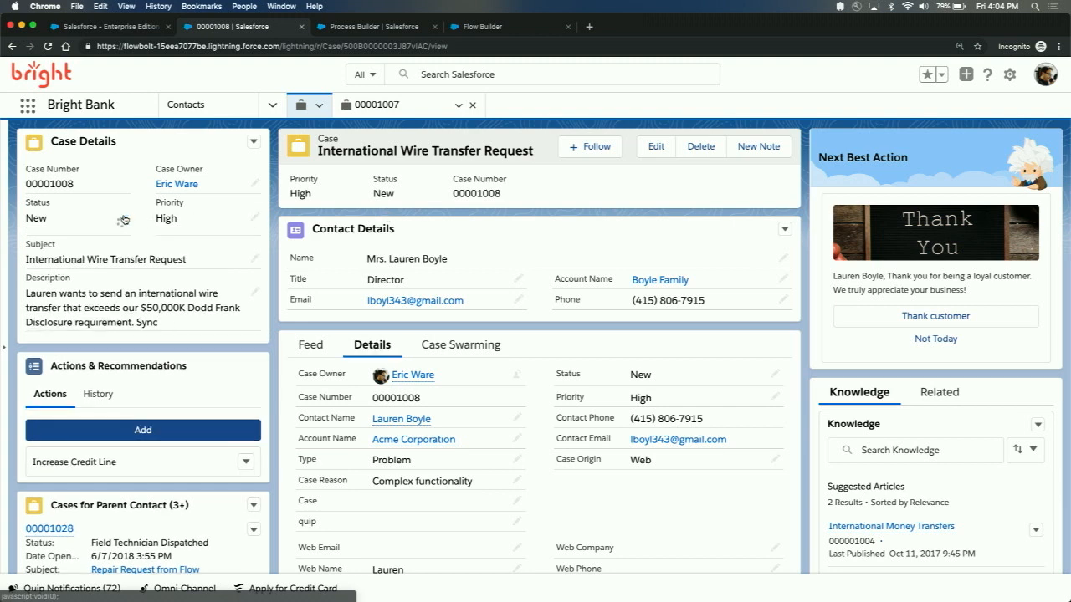
pyautogui.click(126, 239)
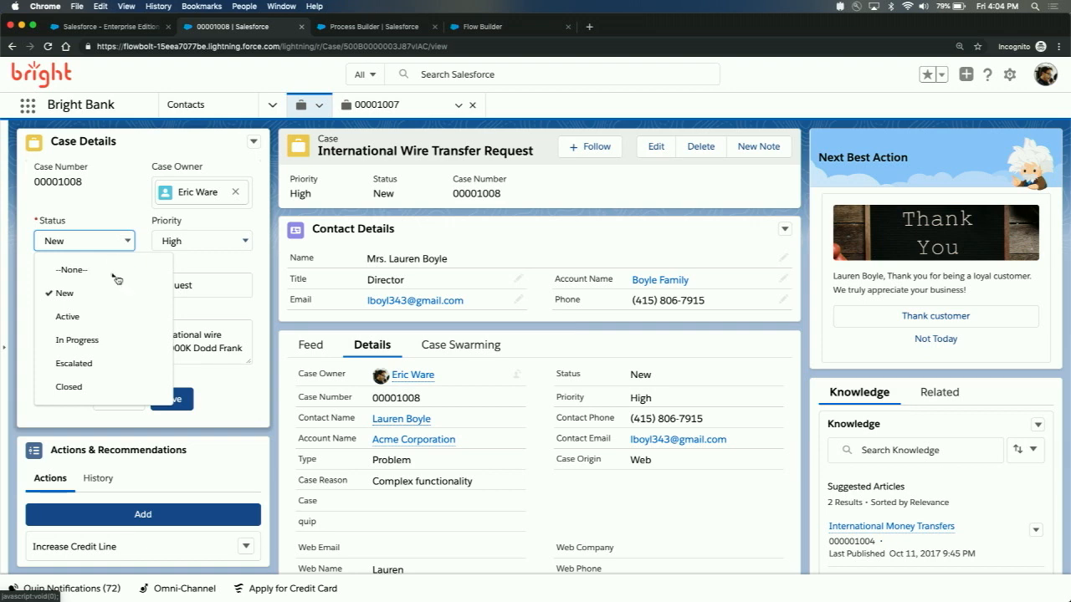
pyautogui.click(99, 361)
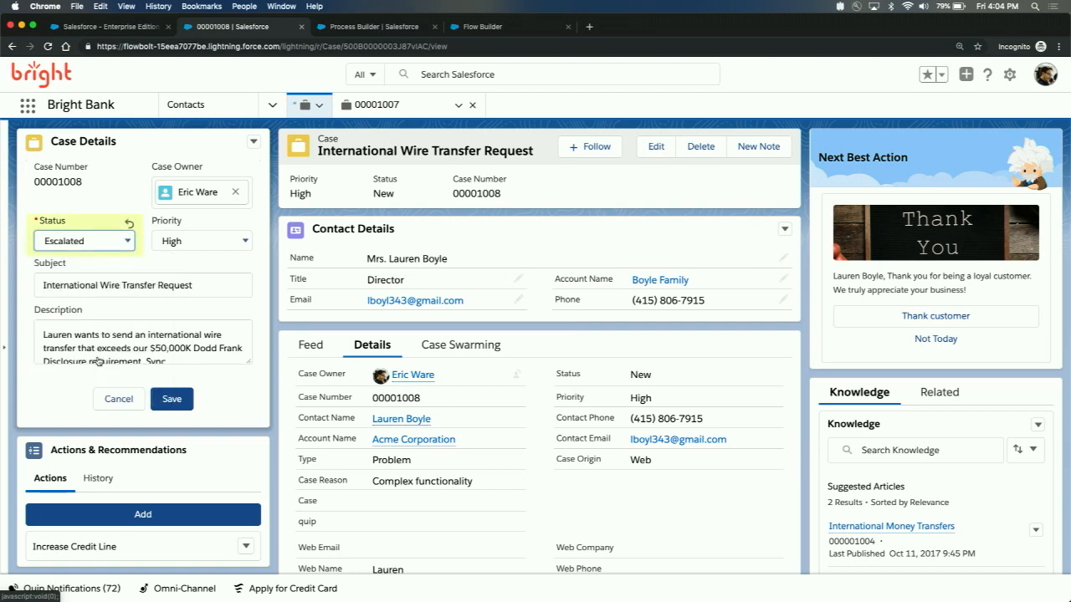
pyautogui.click(169, 399)
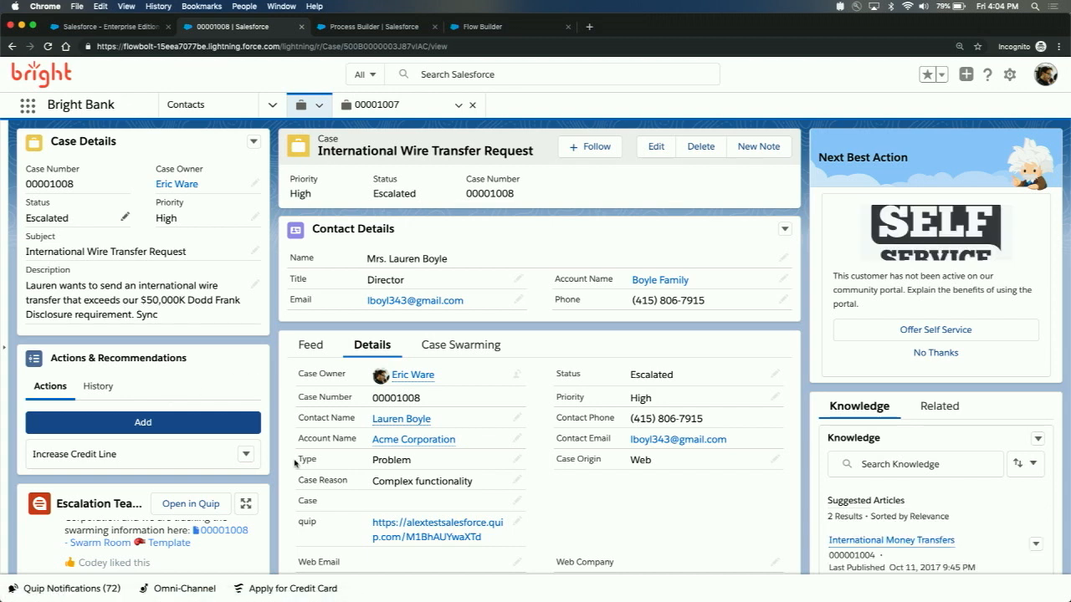
# - Examine the newest case escalation message and its Swarm Room link in the case's embedded Quip escalation chat
pyautogui.scroll(-4, 293, 466)
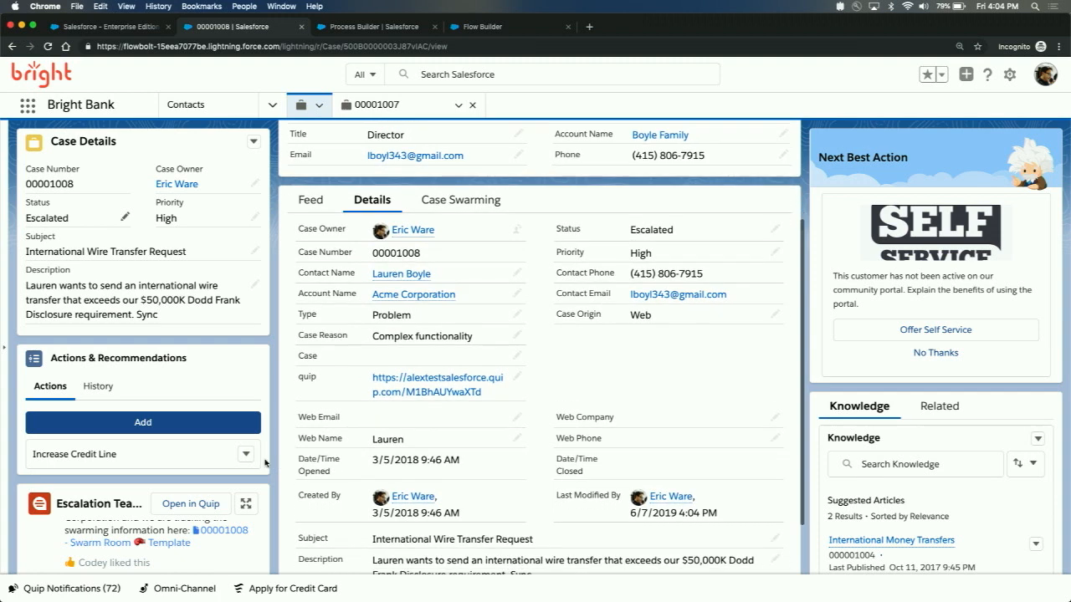
pyautogui.scroll(-4, 264, 462)
pyautogui.scroll(-6, 264, 461)
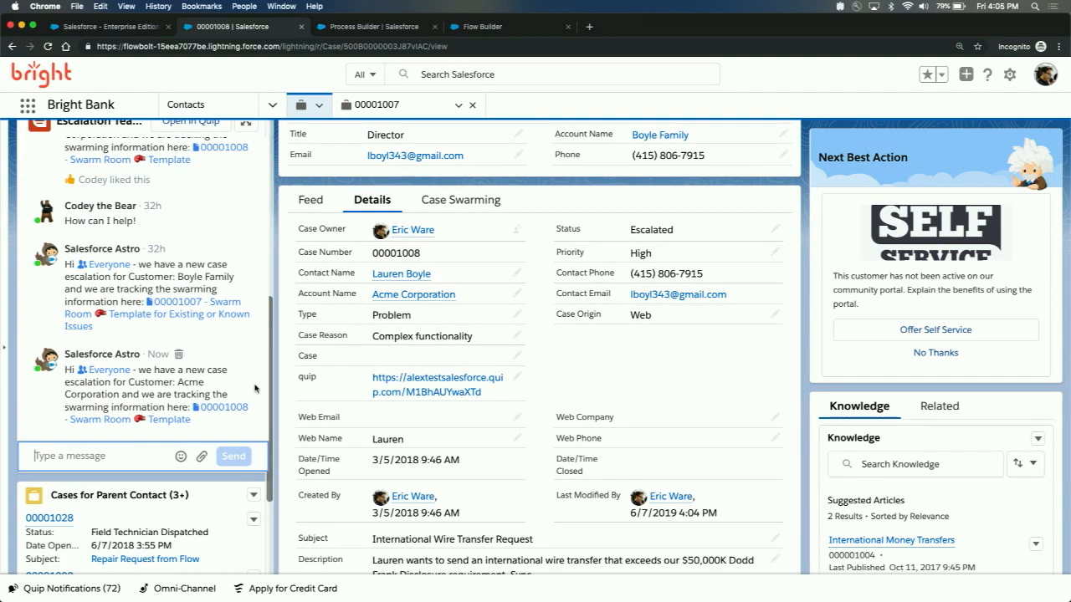
pyautogui.scroll(2, 255, 388)
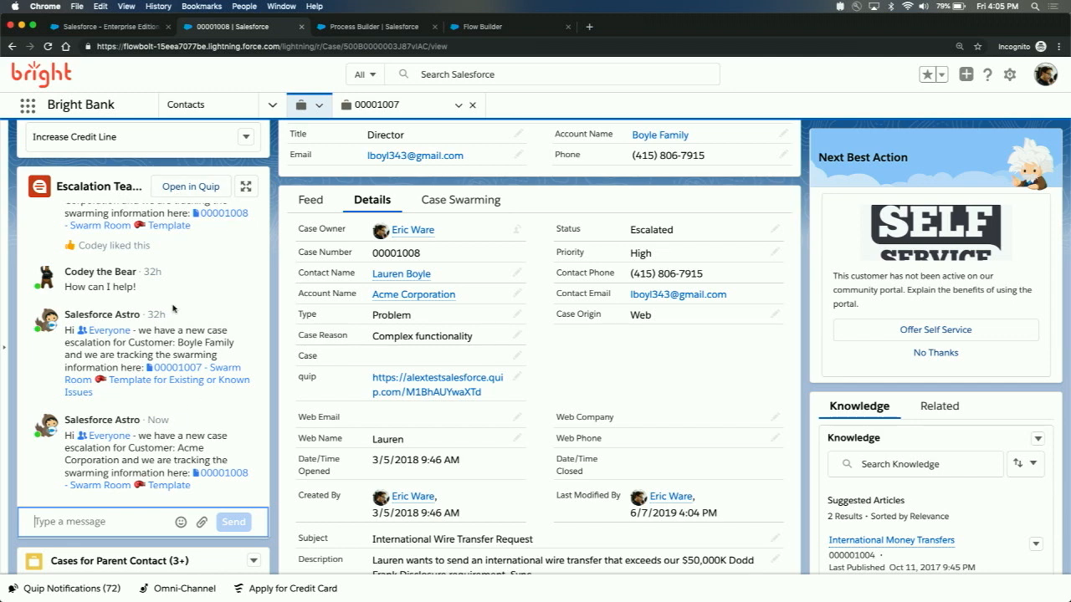
pyautogui.scroll(-1, 179, 419)
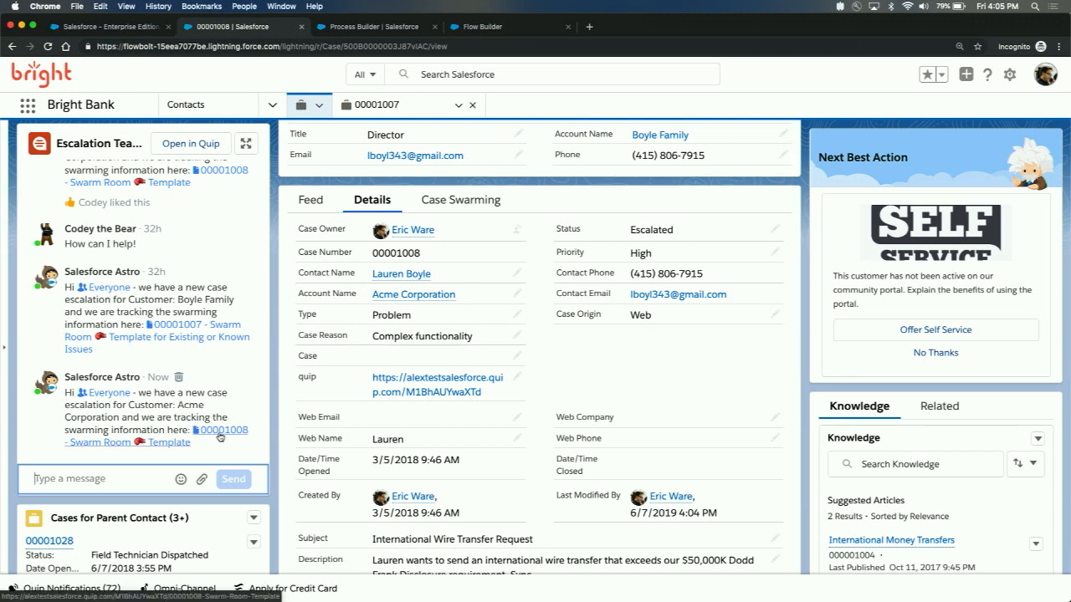
# - Examine the case details and Live Case Record in the Swarm Room document embedded in the case's Case Swarming section
pyautogui.click(475, 208)
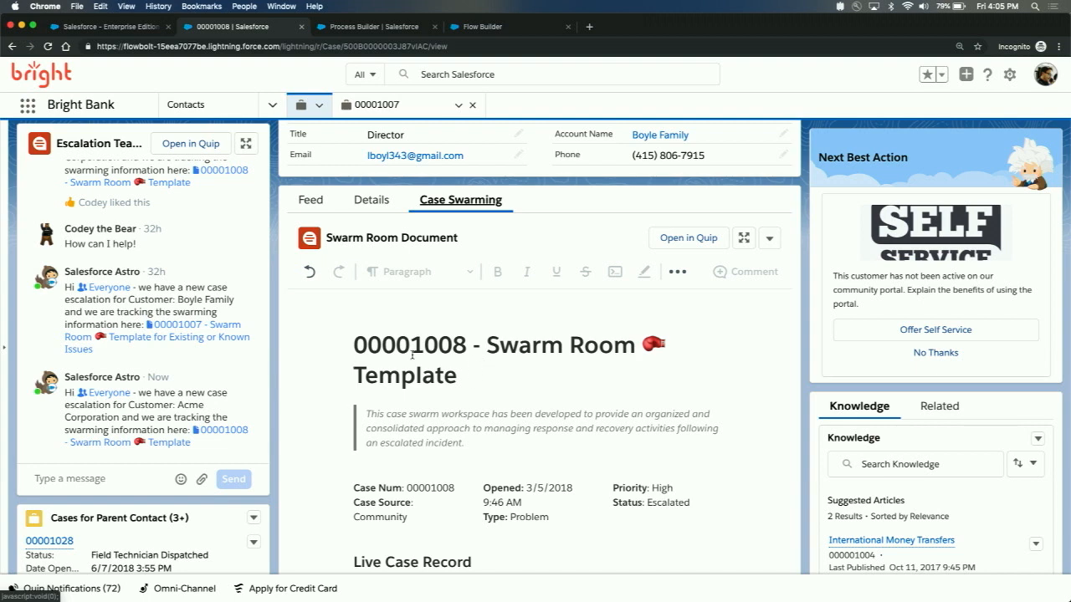
pyautogui.scroll(-5, 411, 356)
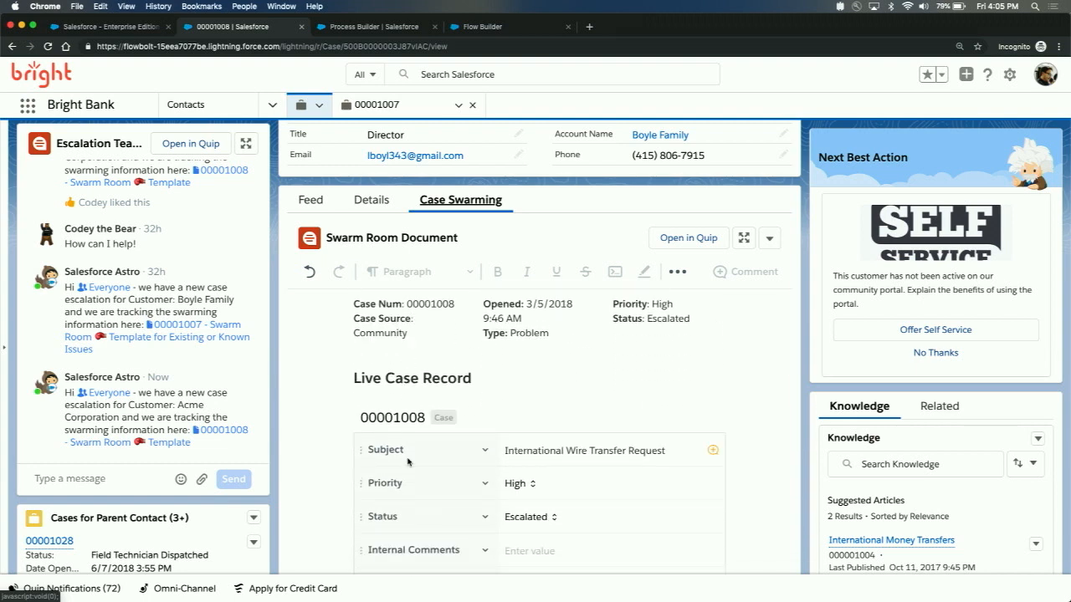
pyautogui.scroll(-3, 407, 461)
pyautogui.scroll(8, 418, 443)
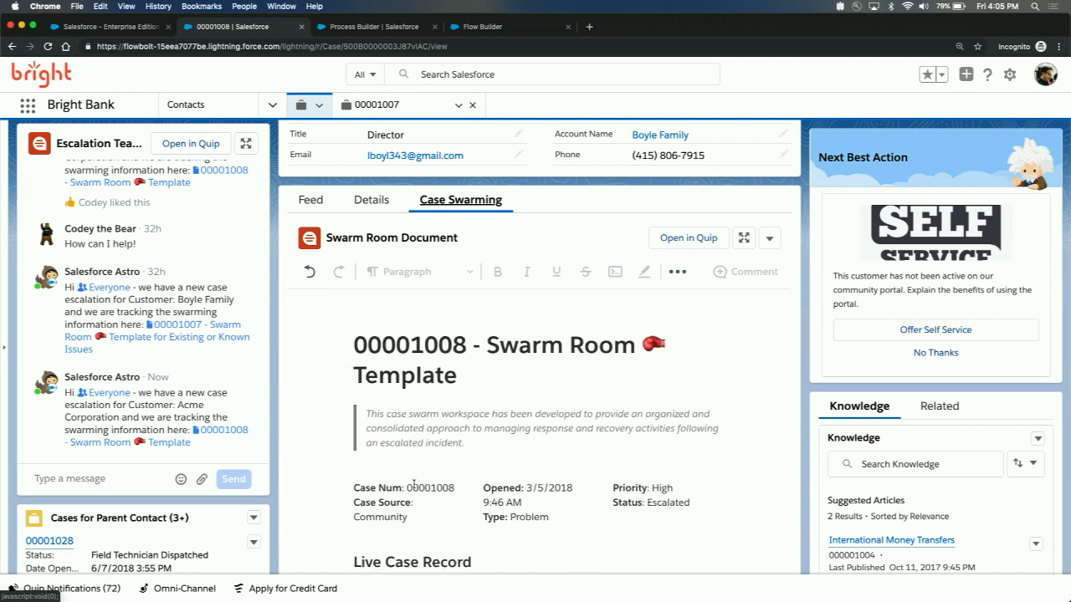
# - Expand the Swarm Room document to view its conversation and the folders it is filed in, and return to the case
pyautogui.click(743, 244)
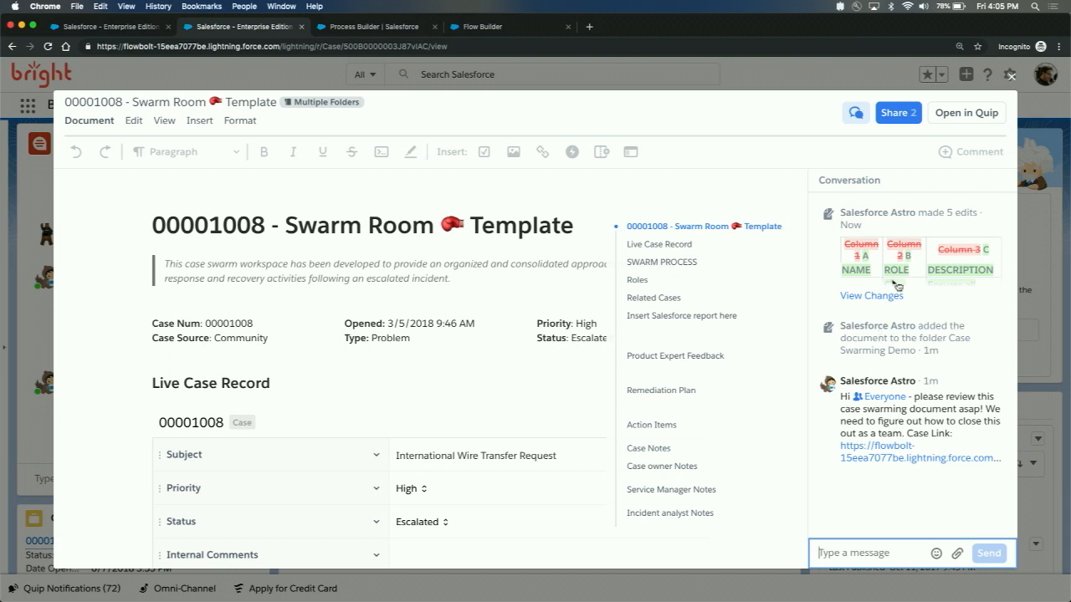
pyautogui.click(338, 106)
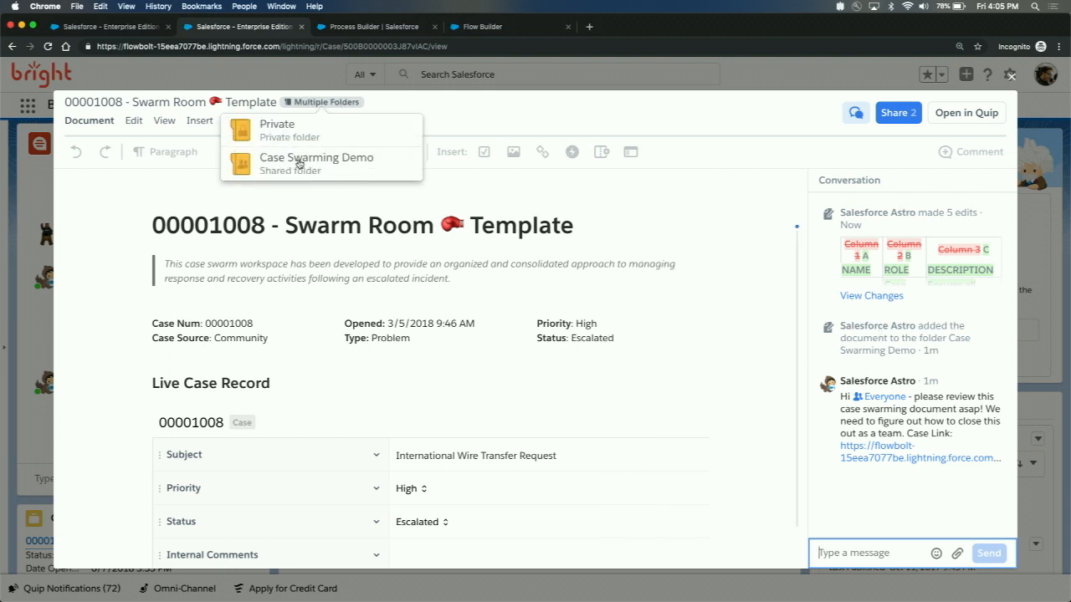
pyautogui.click(342, 202)
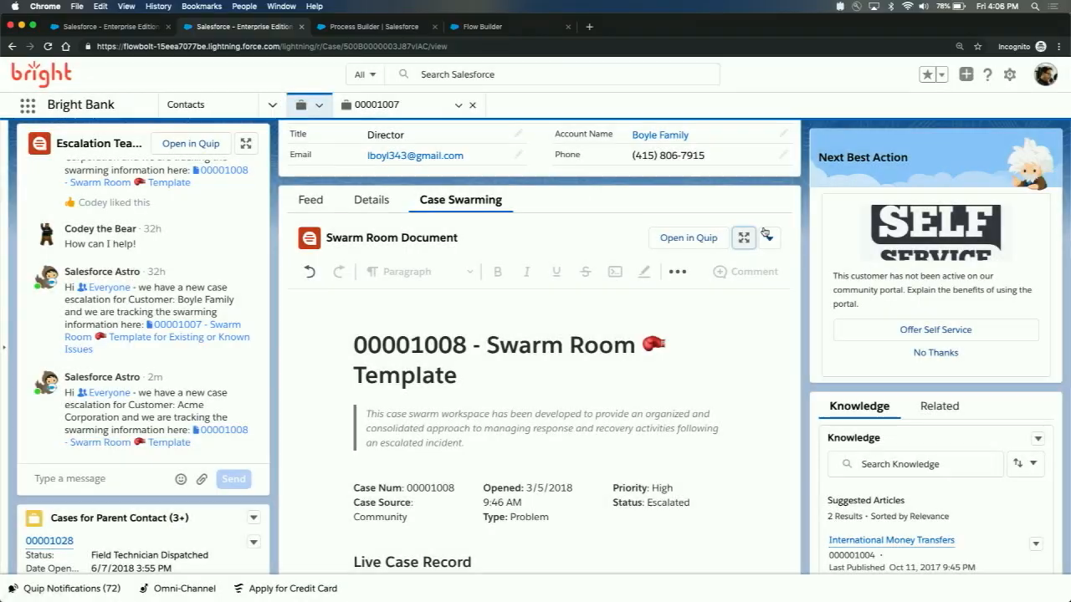
# - Comment on the Live Case Record's Description field, mentioning Codey the Bear: "I don't know how to handle intl wires"
pyautogui.scroll(-3, 761, 231)
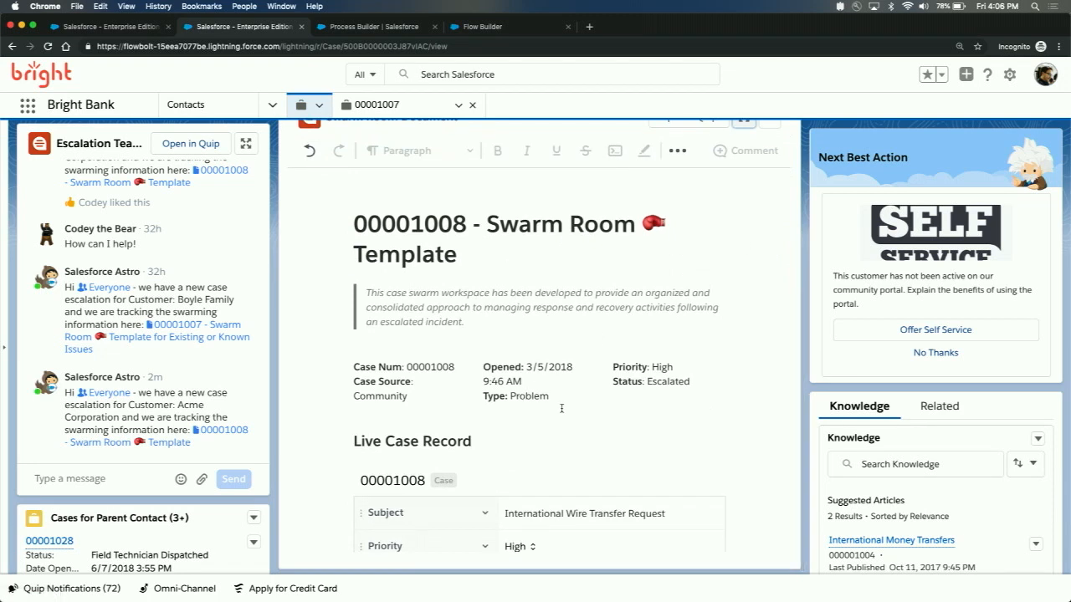
pyautogui.scroll(-2, 561, 409)
pyautogui.scroll(-3, 690, 486)
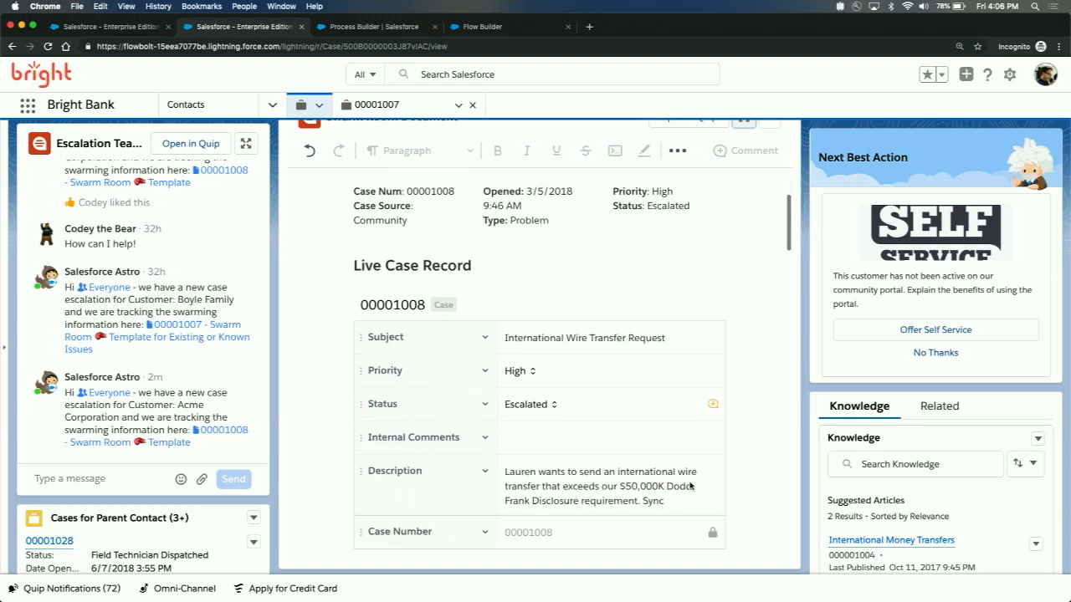
pyautogui.click(714, 488)
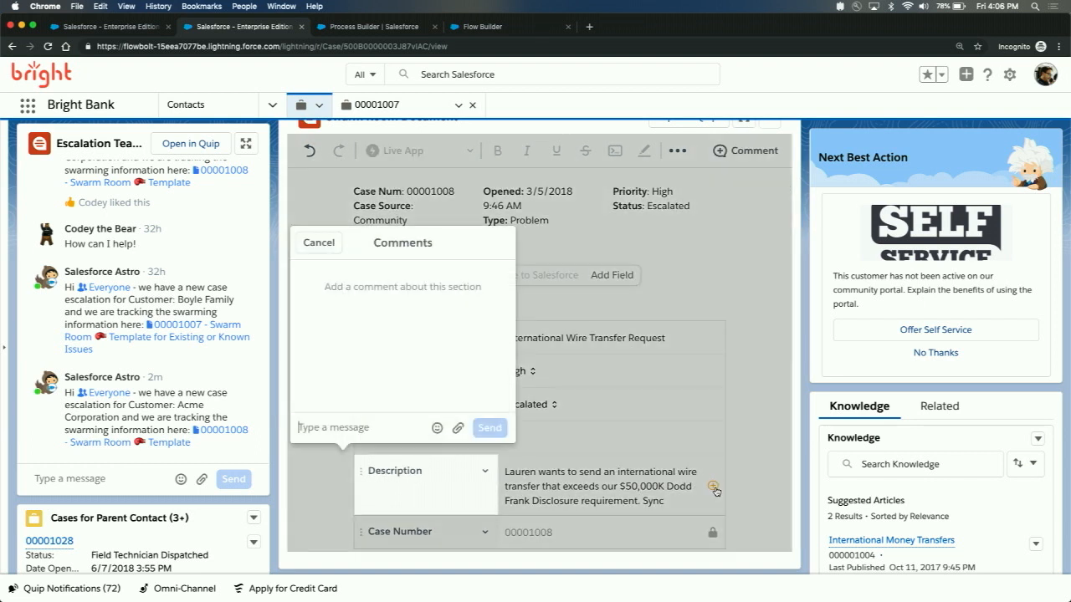
pyautogui.write('@codey')
pyautogui.press('Return')
pyautogui.write('I do')
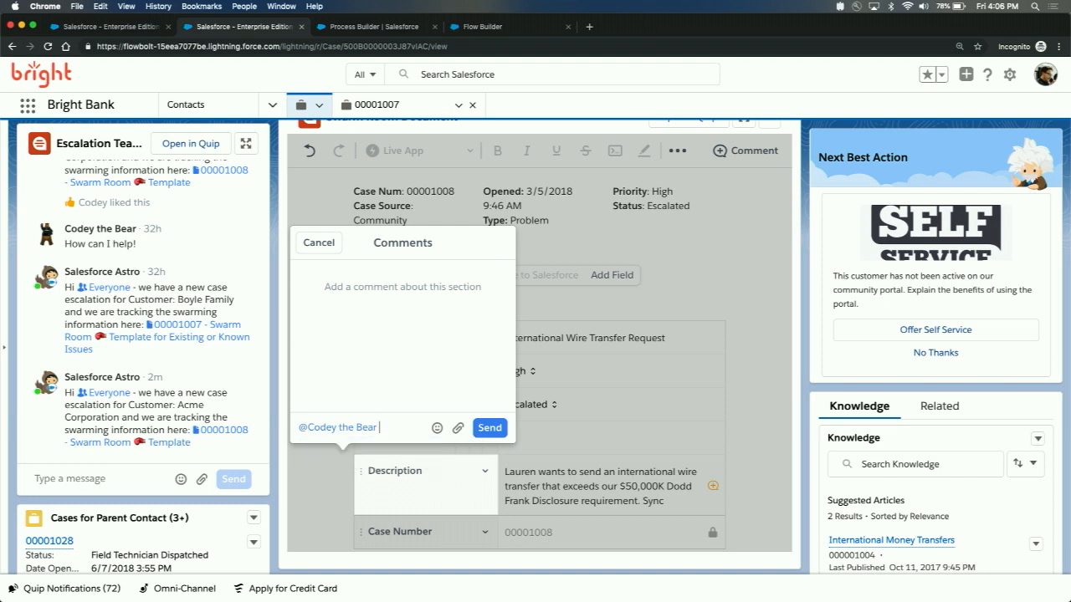
pyautogui.write("n't know how to handle")
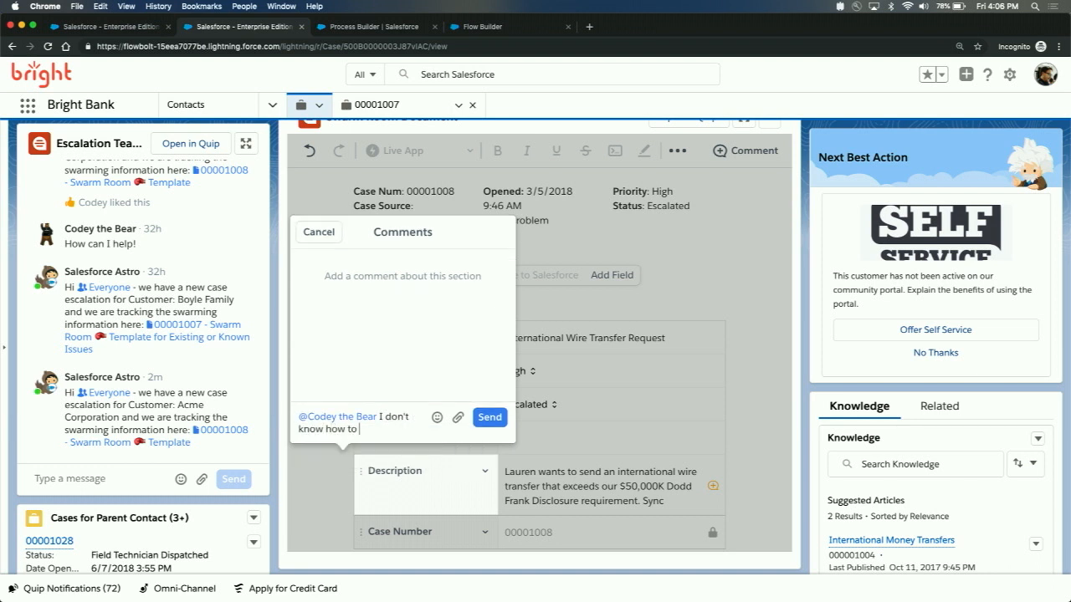
pyautogui.write(' intl wires')
pyautogui.press('Return')
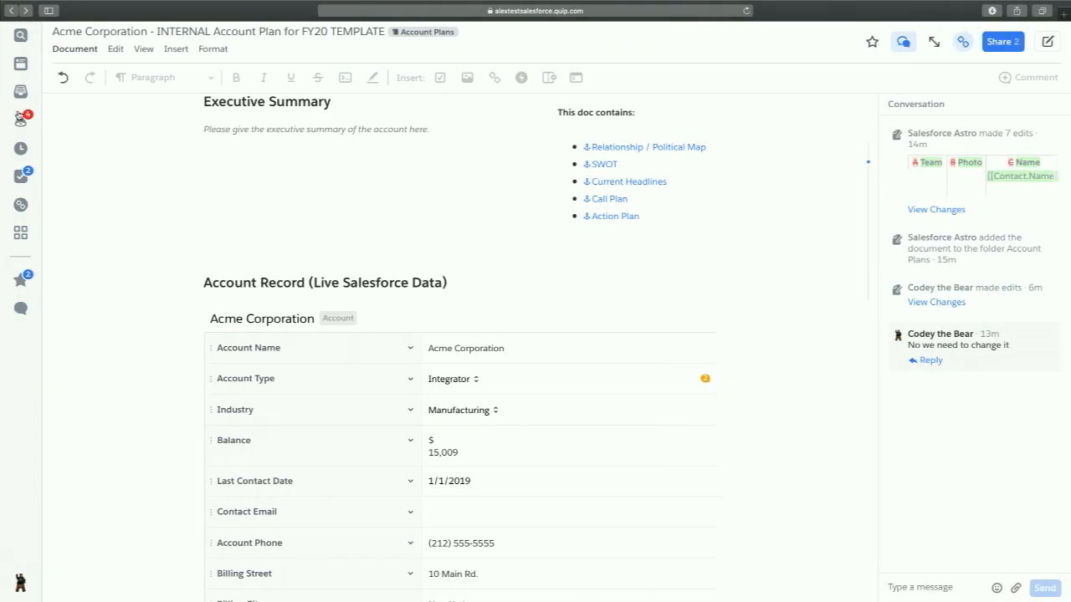
# - Open case 00001008's Swarm Room document from Codey's newest Quip notification and review its Live Case Record, Swarm Process and Roles sections
pyautogui.click(20, 118)
pyautogui.click(95, 129)
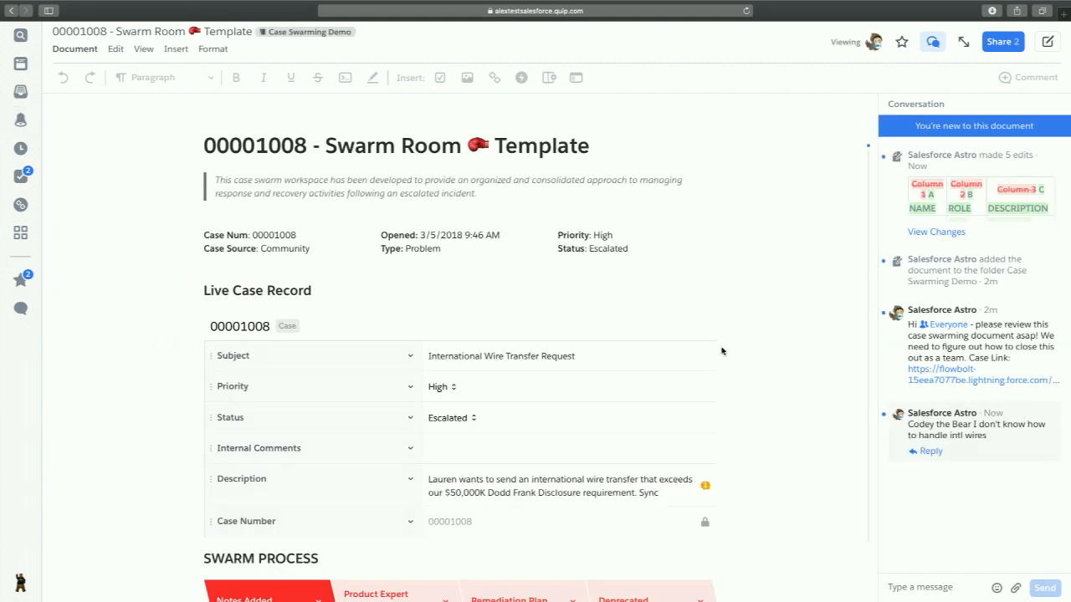
pyautogui.scroll(-3, 722, 351)
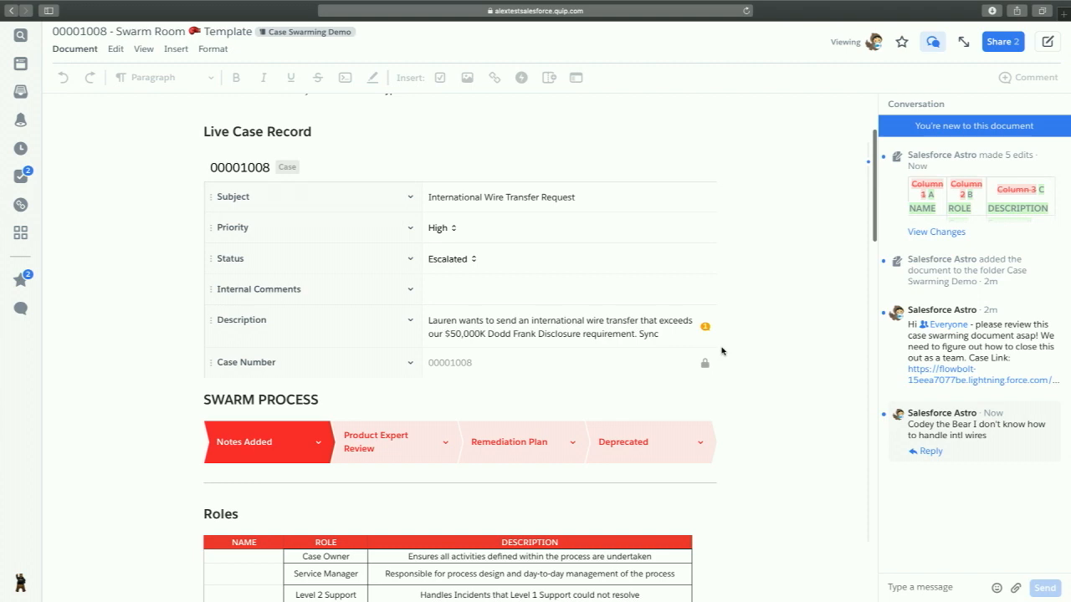
pyautogui.scroll(-4, 722, 352)
pyautogui.scroll(2, 722, 349)
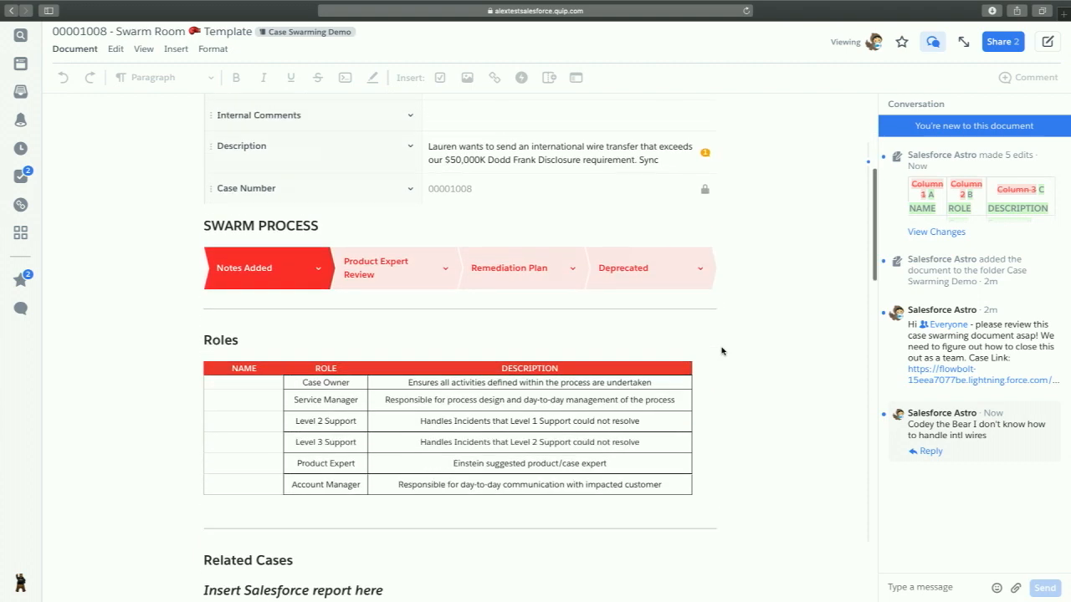
# - Reply to the Description comment with a link to the customer's Massachusetts Disclosure document
pyautogui.click(705, 206)
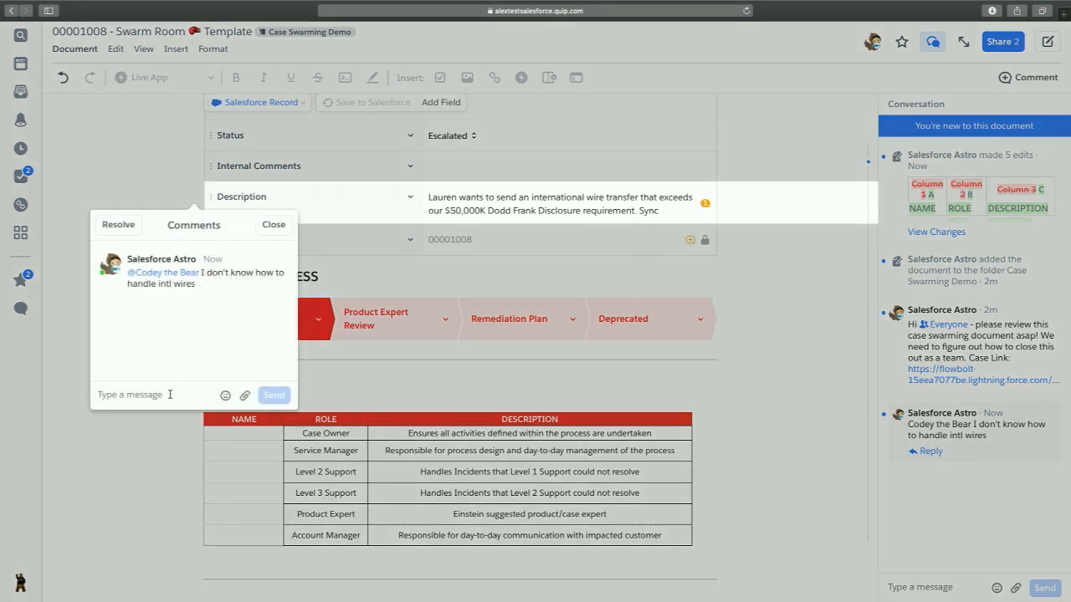
pyautogui.write('@discc')
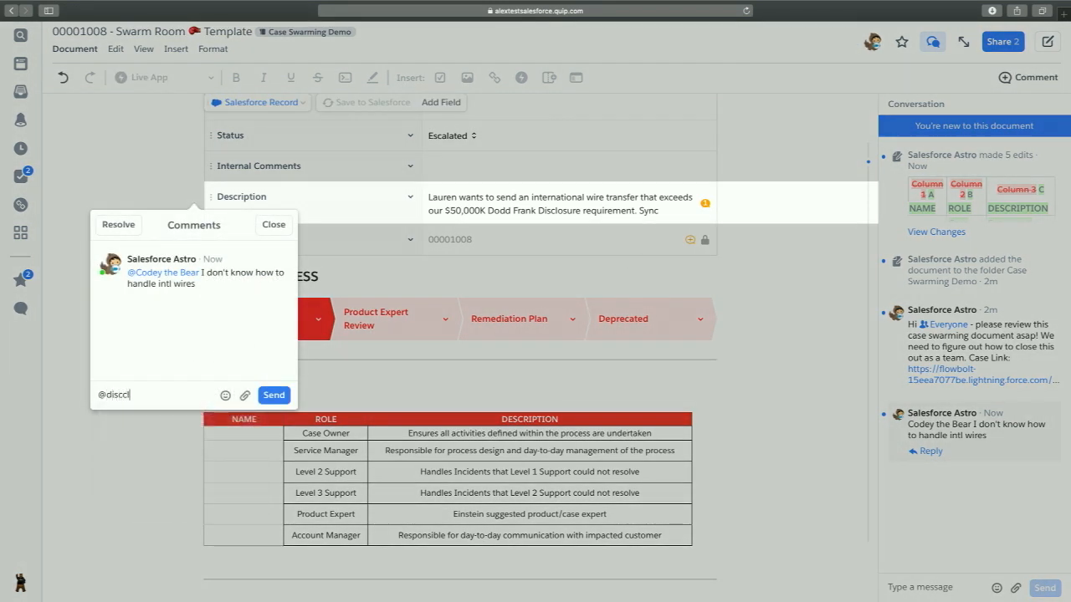
pyautogui.write('l')
pyautogui.press('BackSpace')
pyautogui.press('BackSpace')
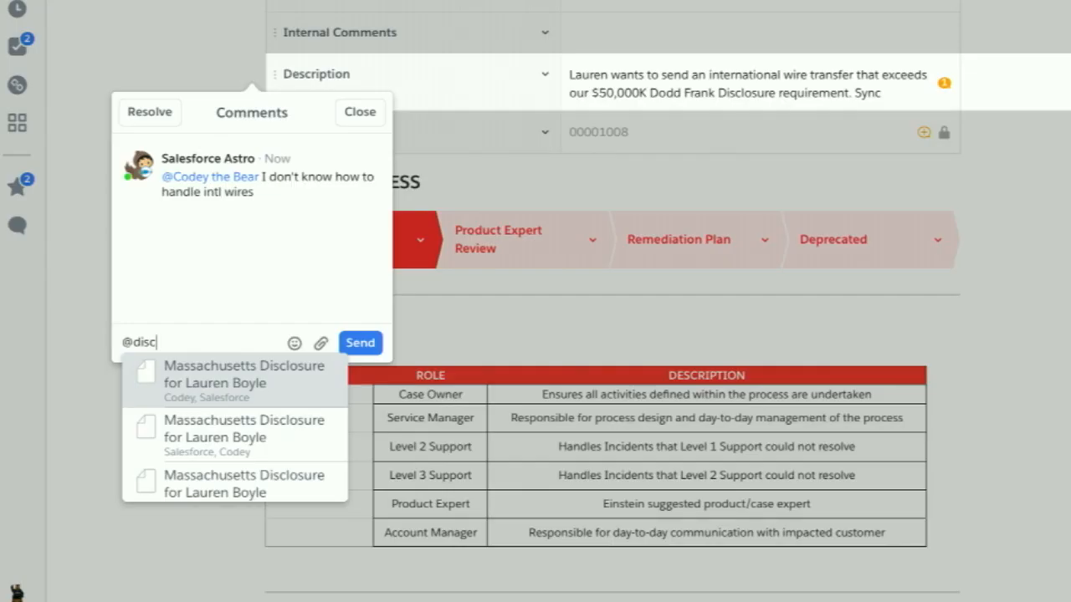
pyautogui.press('Return')
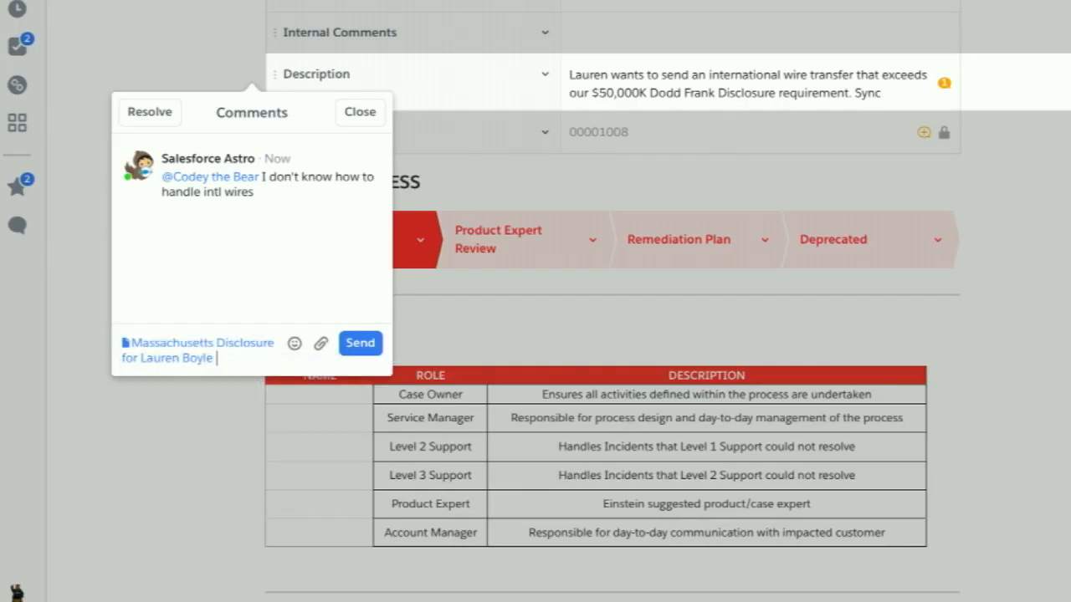
pyautogui.click(362, 346)
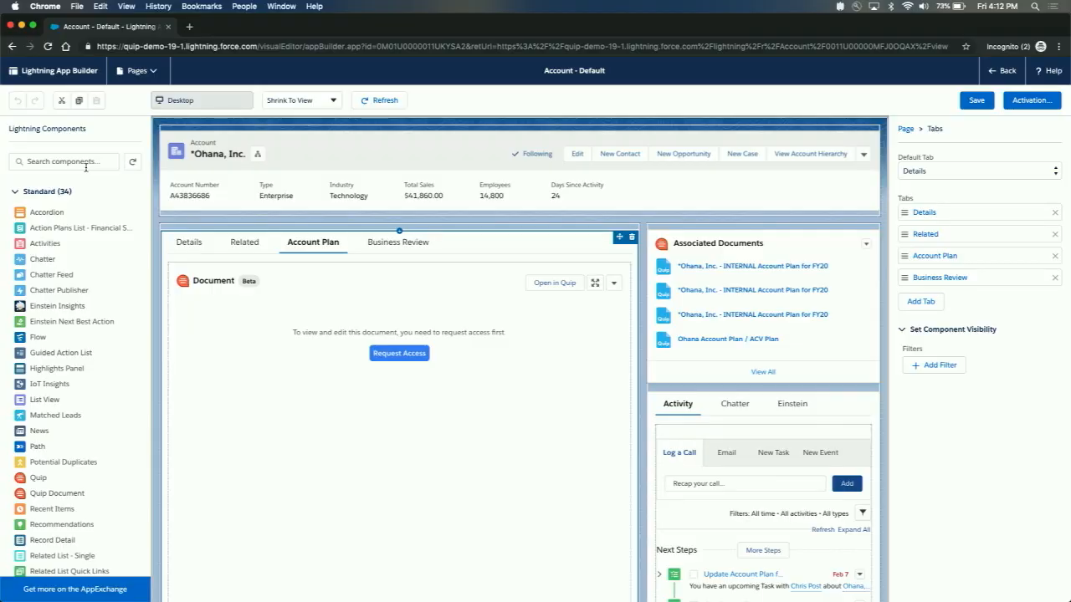
# - Search the Lightning components for "quip" and show the settings of the Quip Document component on the Account Plan tab
pyautogui.click(85, 161)
pyautogui.write('quip')
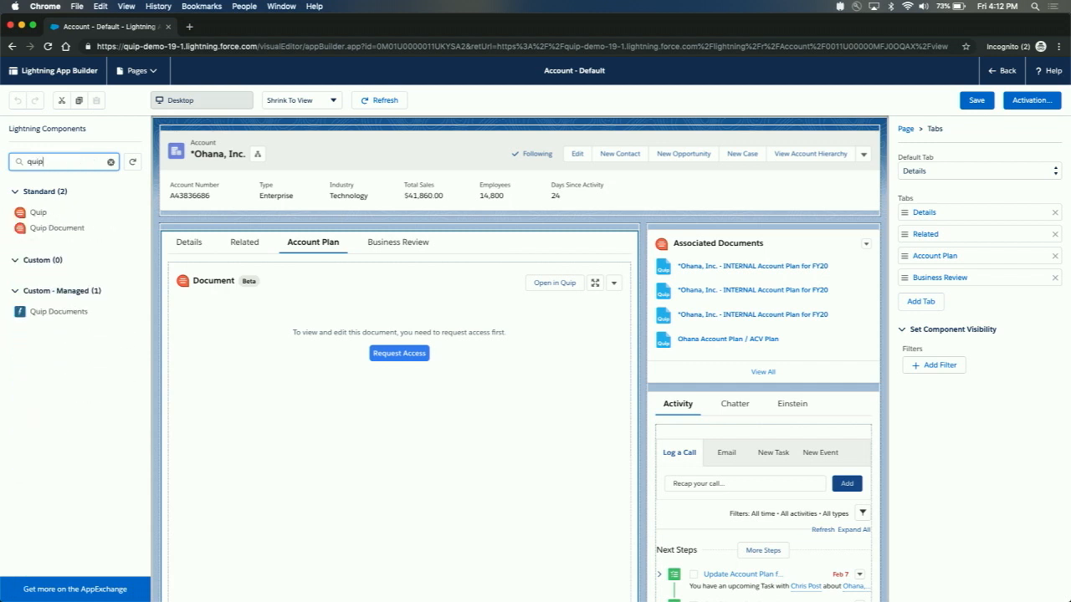
pyautogui.moveTo(42, 234)
pyautogui.mouseDown()
pyautogui.moveTo(137, 246)
pyautogui.moveTo(216, 284)
pyautogui.moveTo(47, 240)
pyautogui.mouseUp()
pyautogui.click(178, 275)
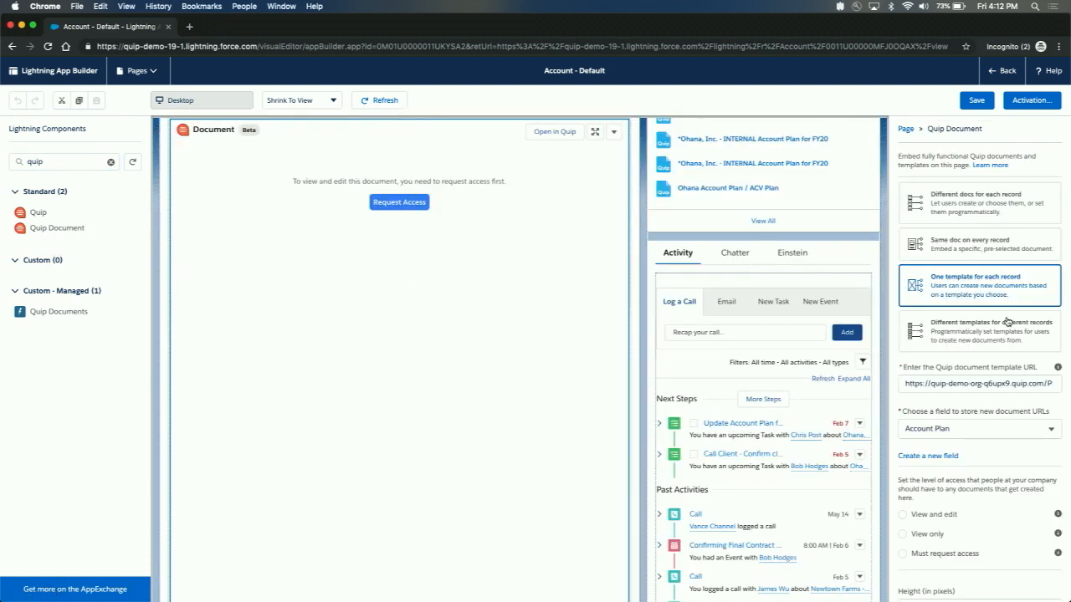
# - Compare the Quip Document options Different docs for each record, Same doc on every record and One template for each record
pyautogui.click(1003, 203)
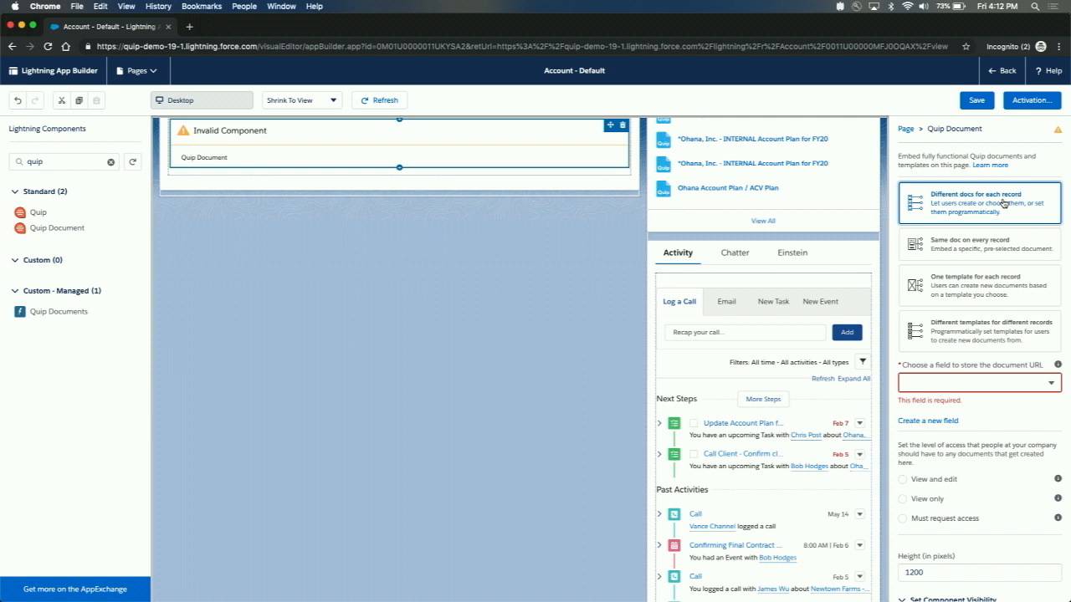
pyautogui.click(992, 242)
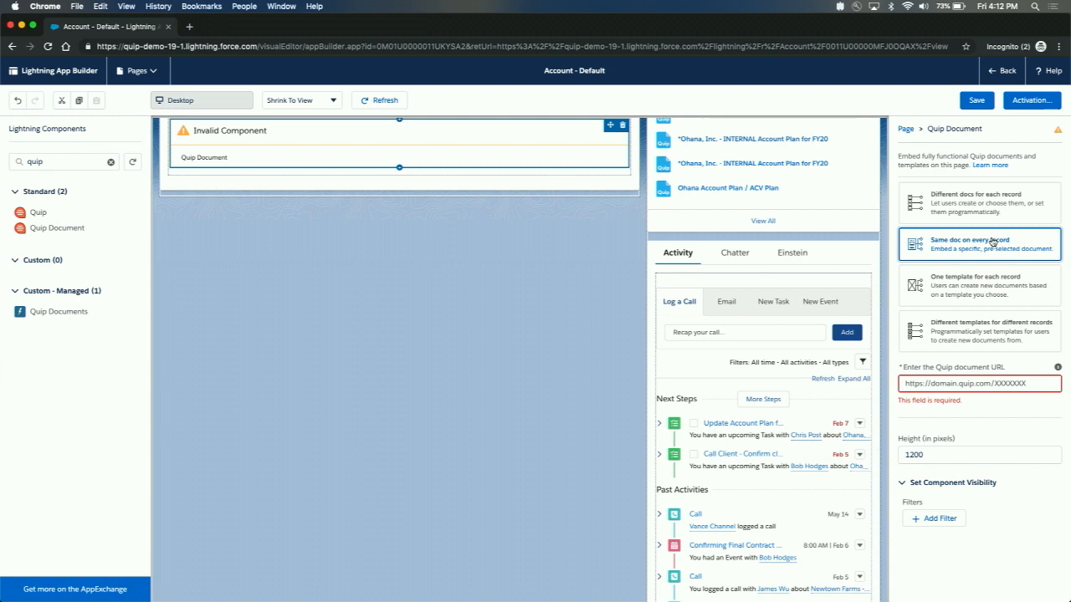
pyautogui.click(985, 287)
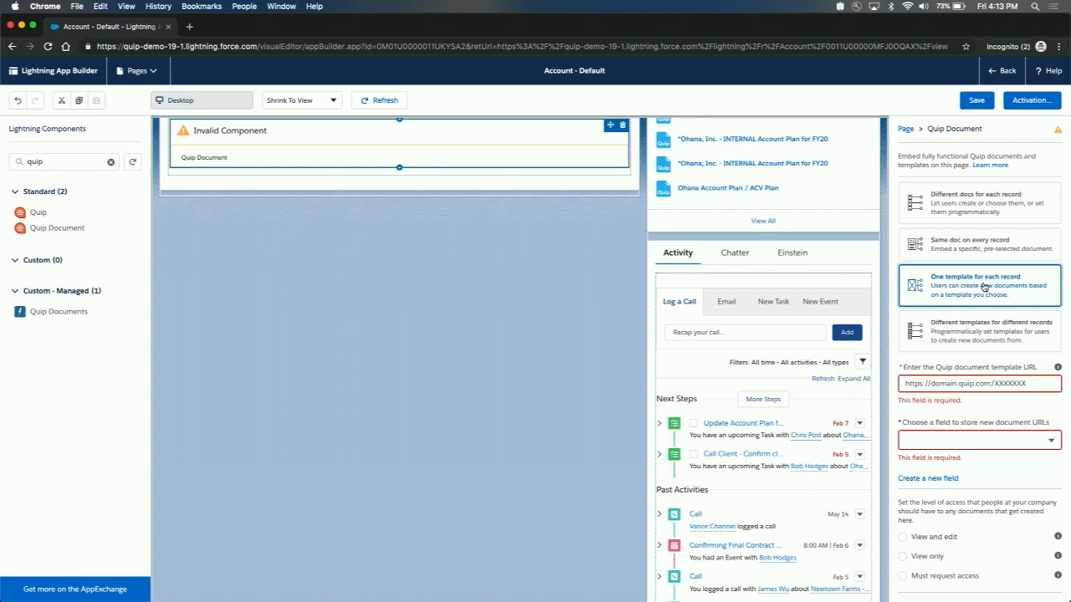
# - Switch to the HandleCaseEscalation process in Process Builder and examine its Case trigger, Was Case Escalated criteria and Create Case Swarm Document action
pyautogui.hotkey('ctrl', 'Up')
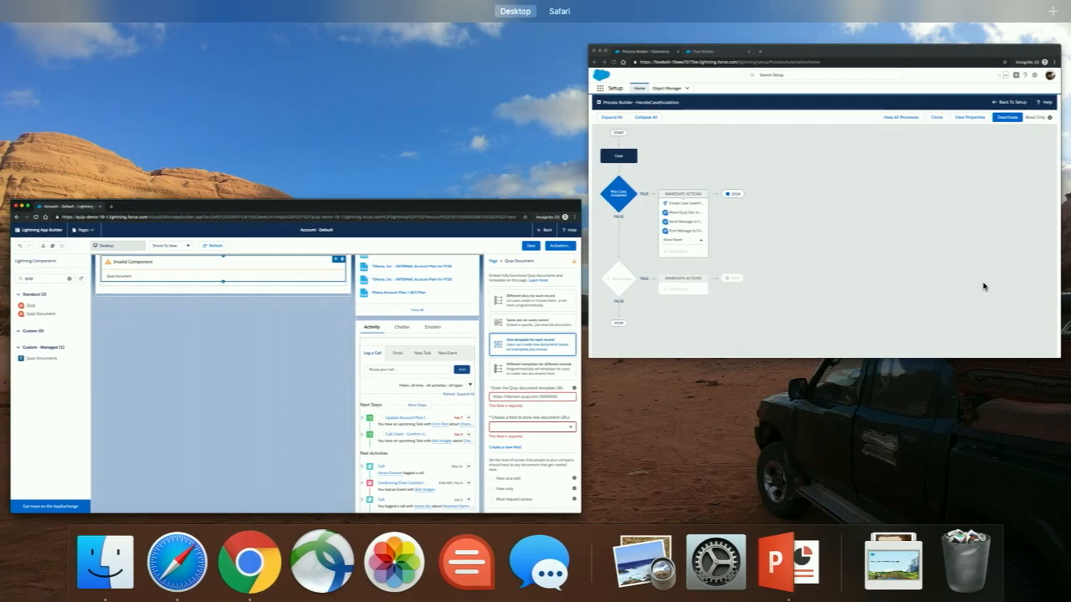
pyautogui.click(956, 200)
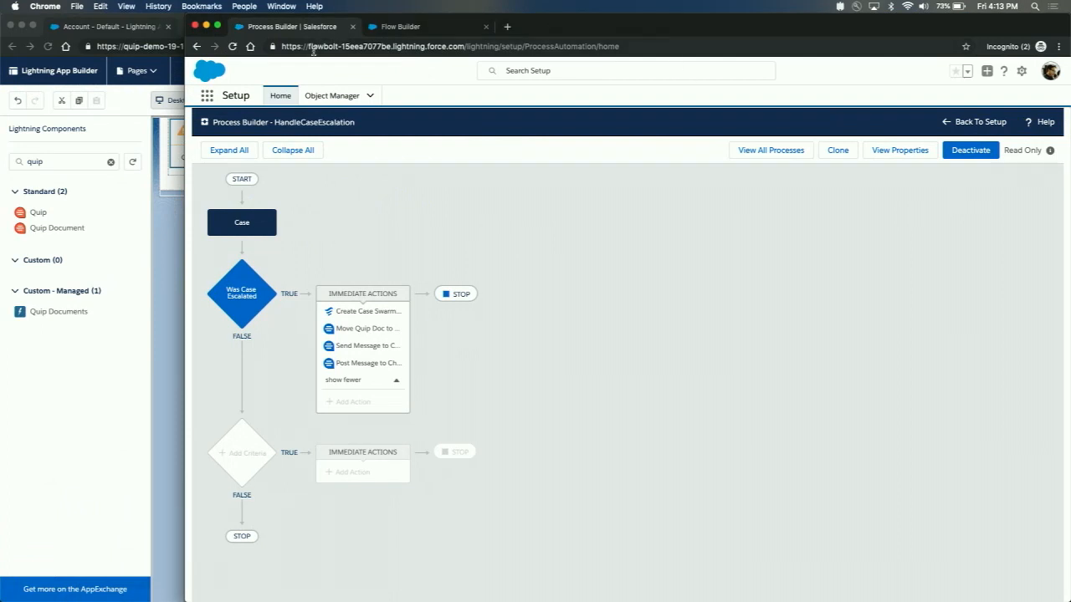
pyautogui.moveTo(184, 72); pyautogui.dragTo(2, 73)
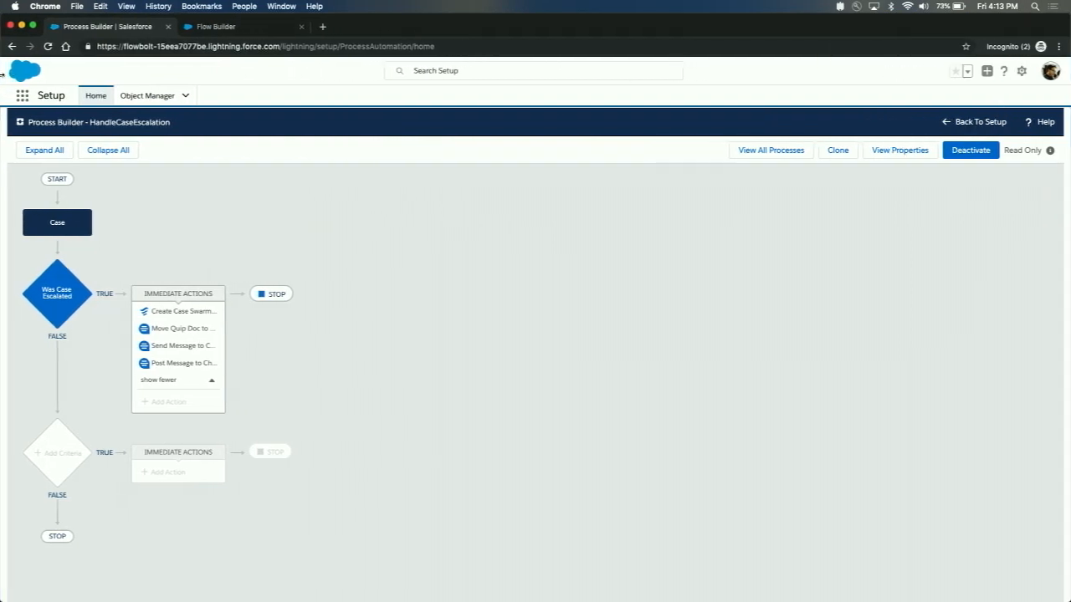
pyautogui.click(61, 224)
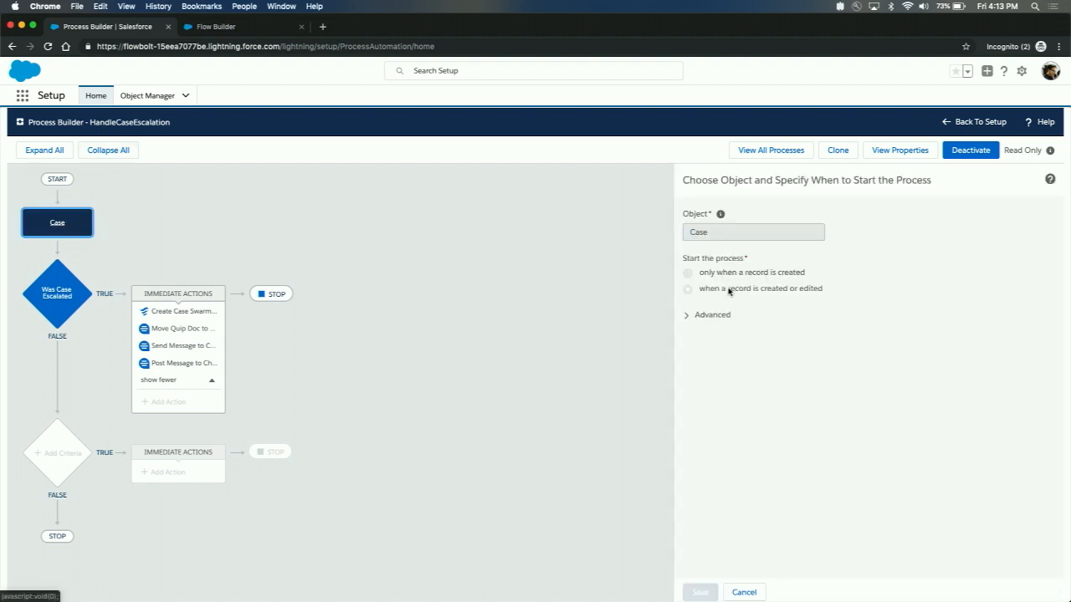
pyautogui.click(52, 297)
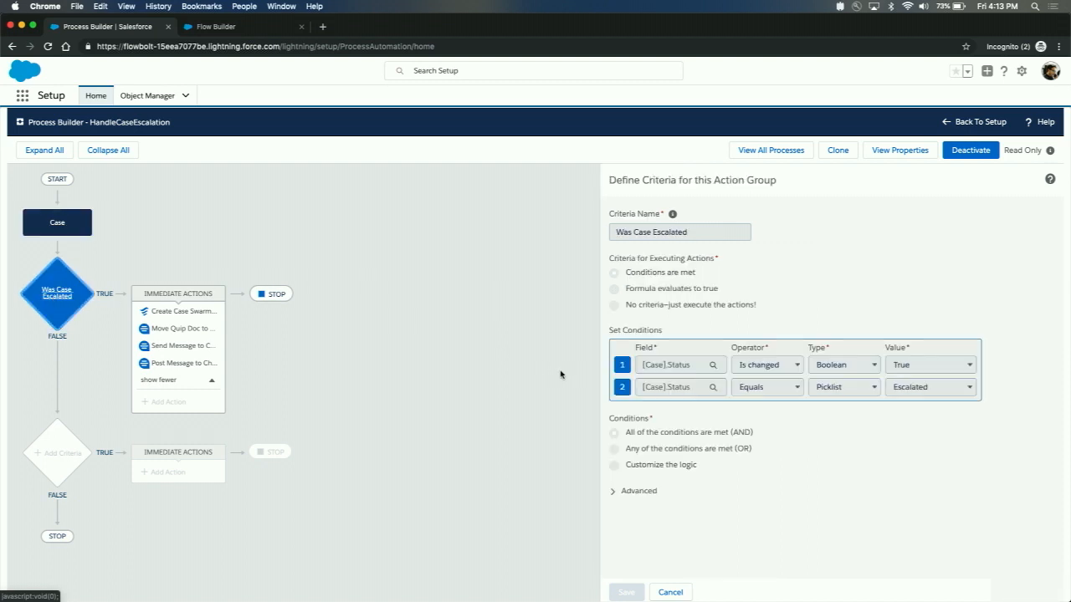
pyautogui.click(200, 316)
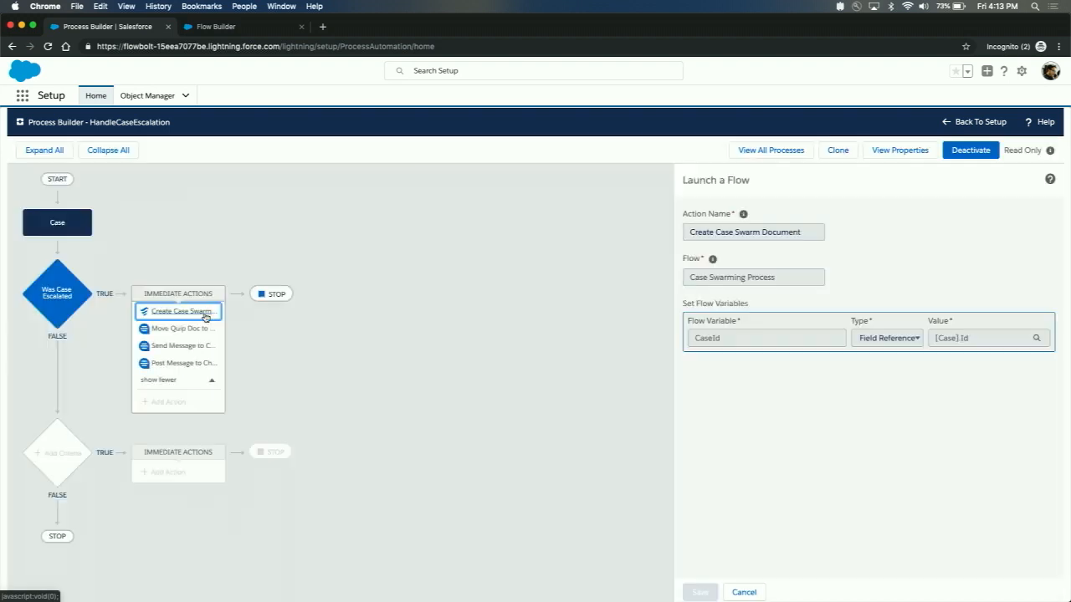
# - Switch to the Case Swarming Process flow in Flow Builder and dismiss the open New Action dialog
pyautogui.click(242, 28)
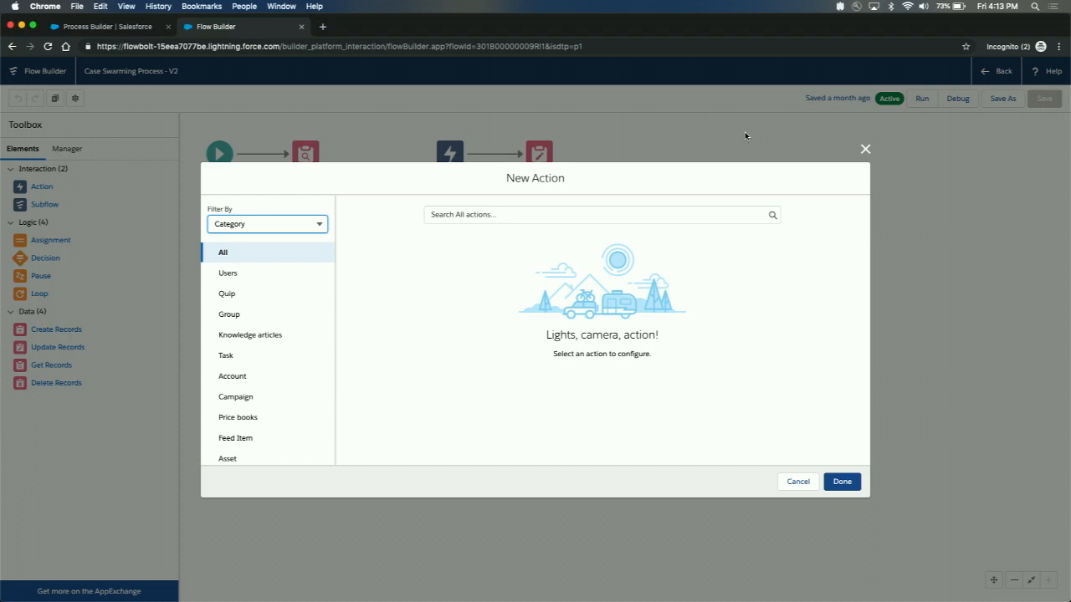
pyautogui.click(865, 149)
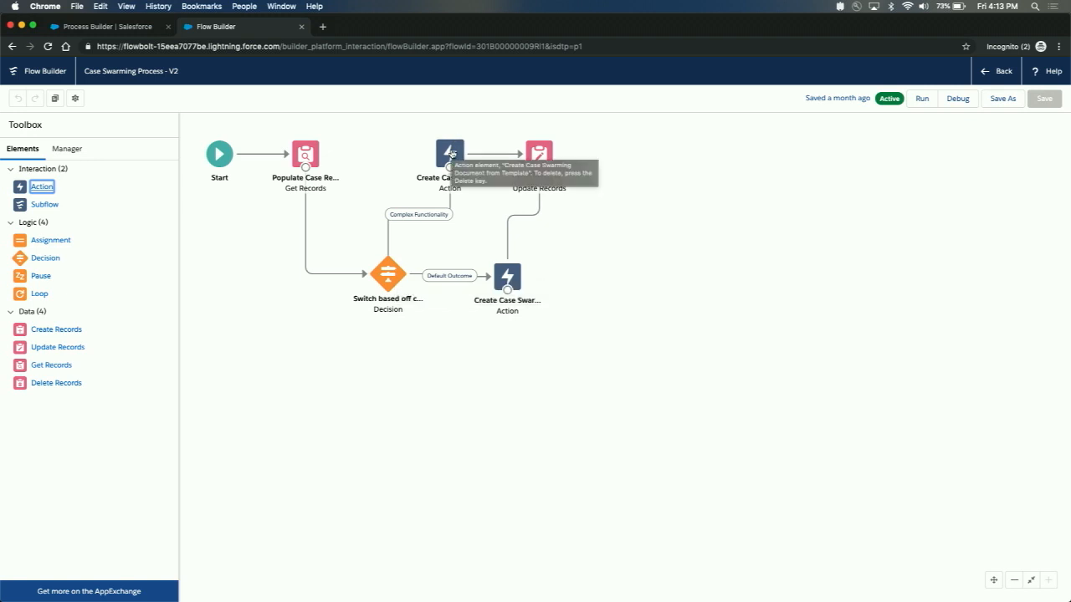
# - Add a new action element to the flow canvas and choose Copy Quip Document from the Quip category
pyautogui.moveTo(42, 187); pyautogui.dragTo(266, 211)
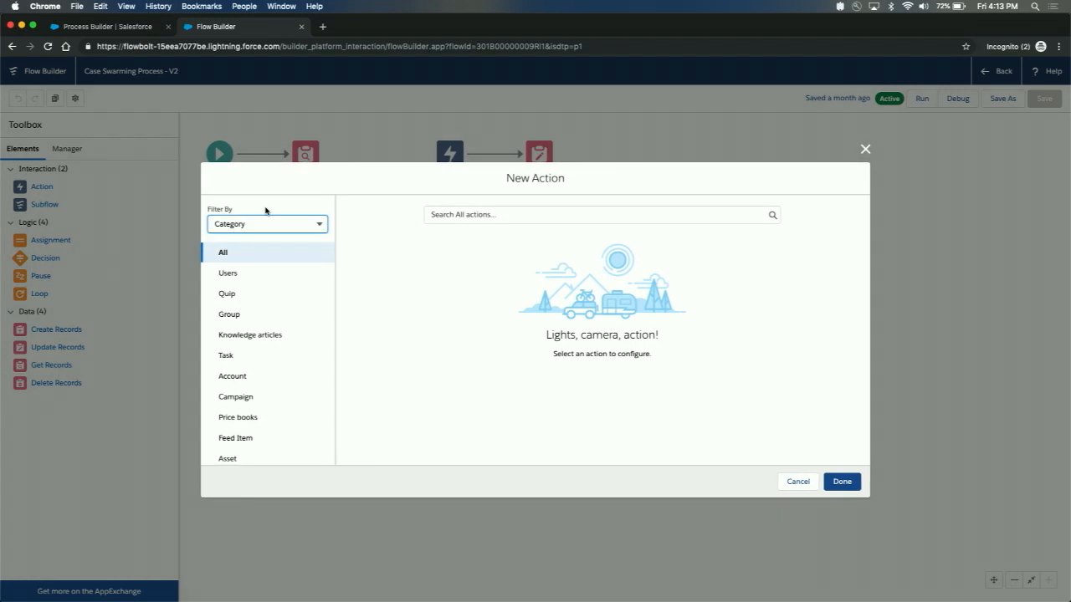
pyautogui.click(235, 293)
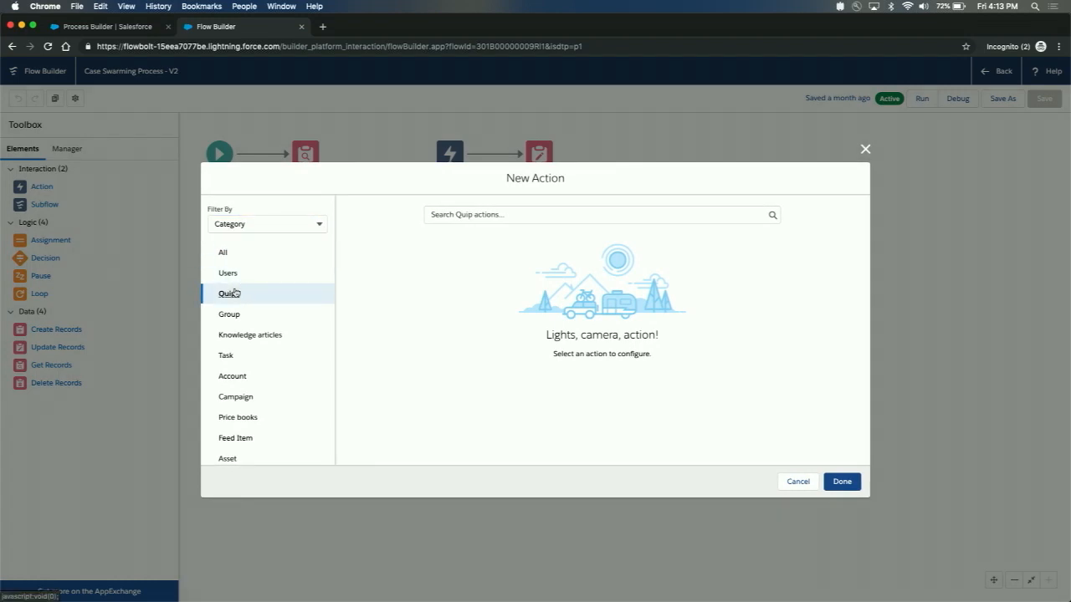
pyautogui.click(489, 216)
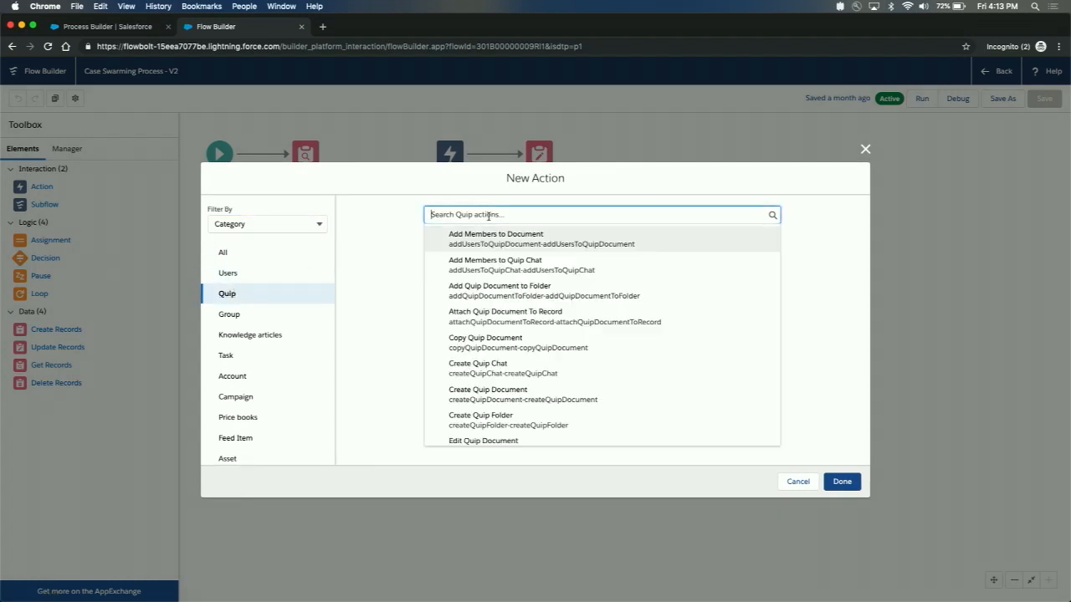
pyautogui.click(485, 342)
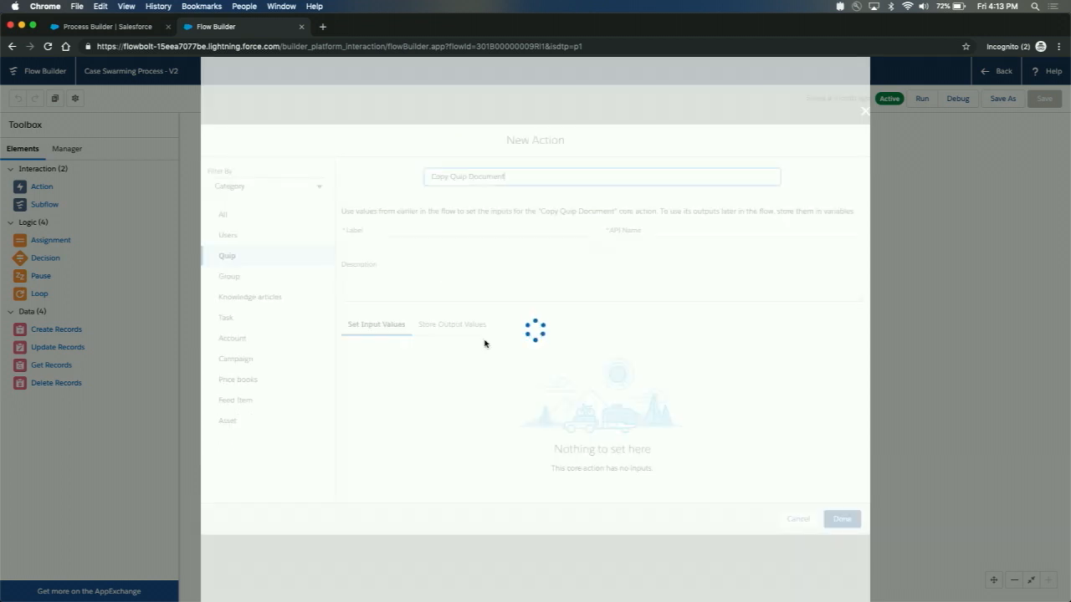
# - Include the Source Record ID input in the Copy Quip Document action and set it to the CaseId variable
pyautogui.click(484, 333)
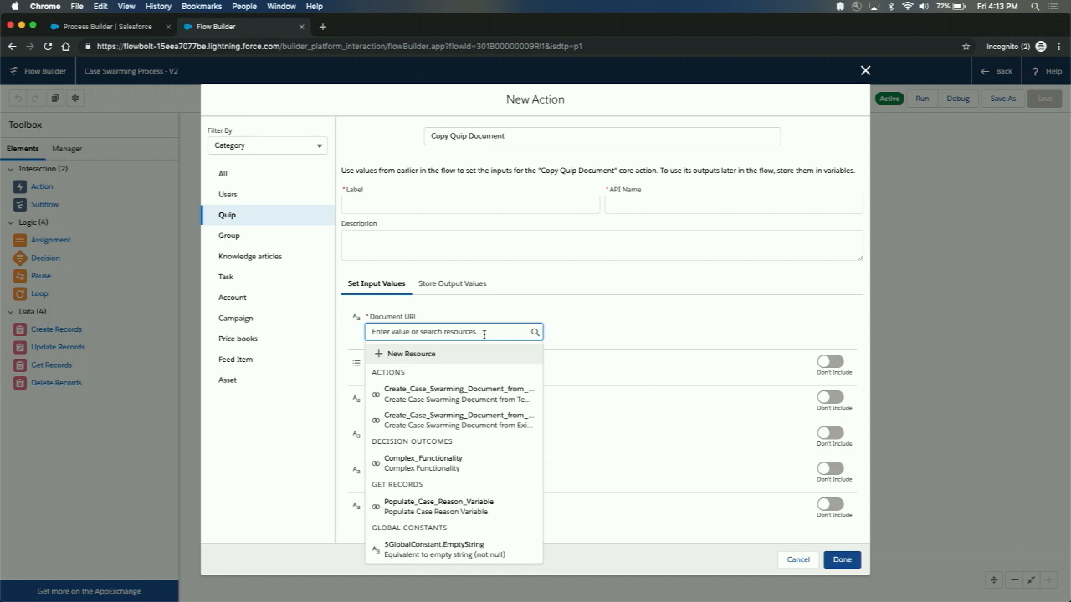
pyautogui.click(588, 307)
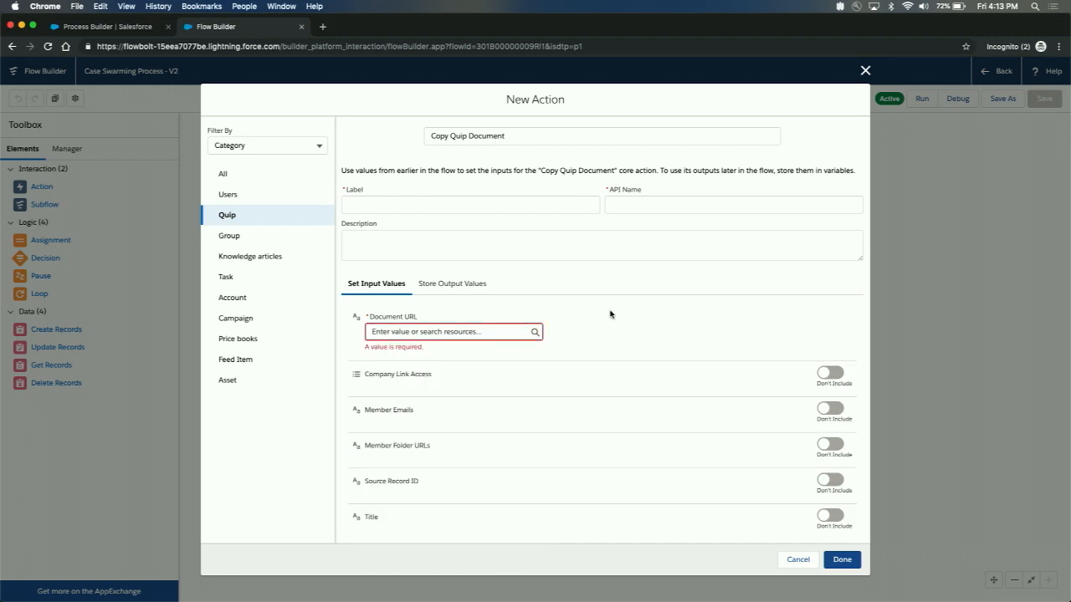
pyautogui.scroll(-1, 593, 363)
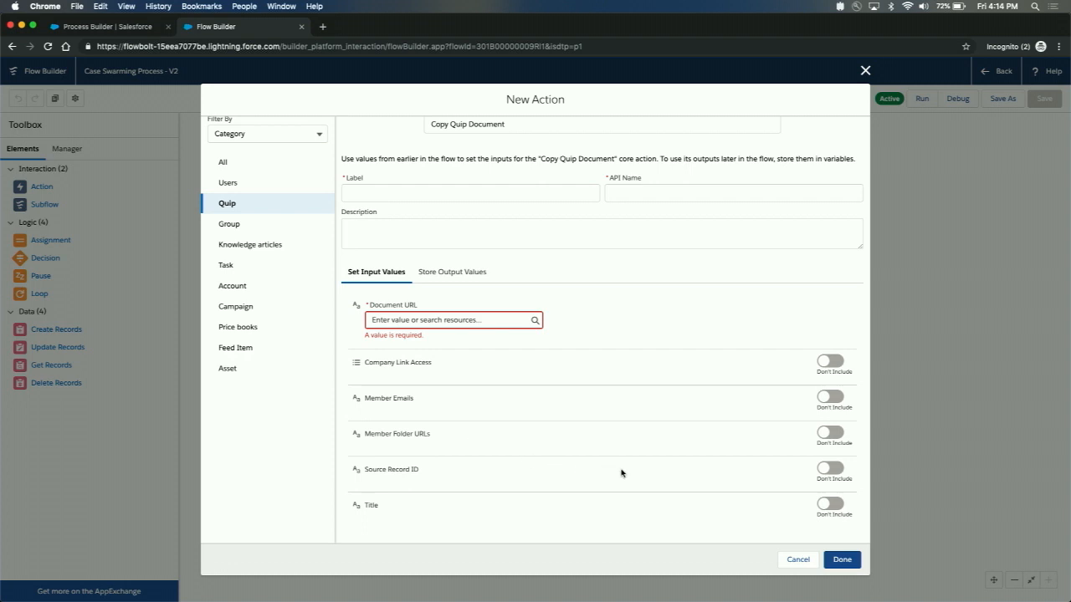
pyautogui.click(839, 470)
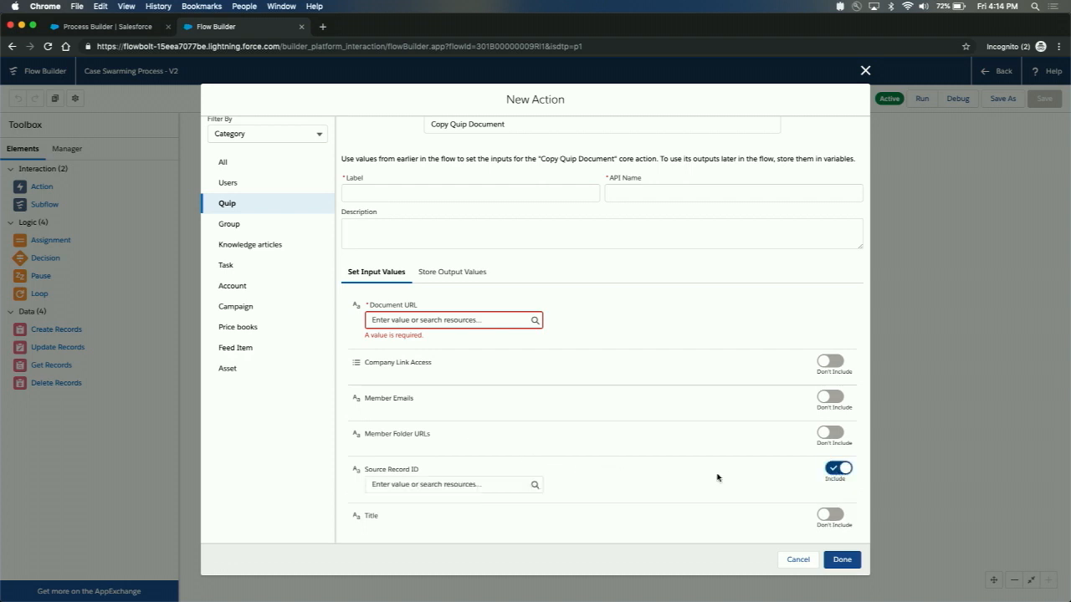
pyautogui.click(482, 486)
pyautogui.write('cas')
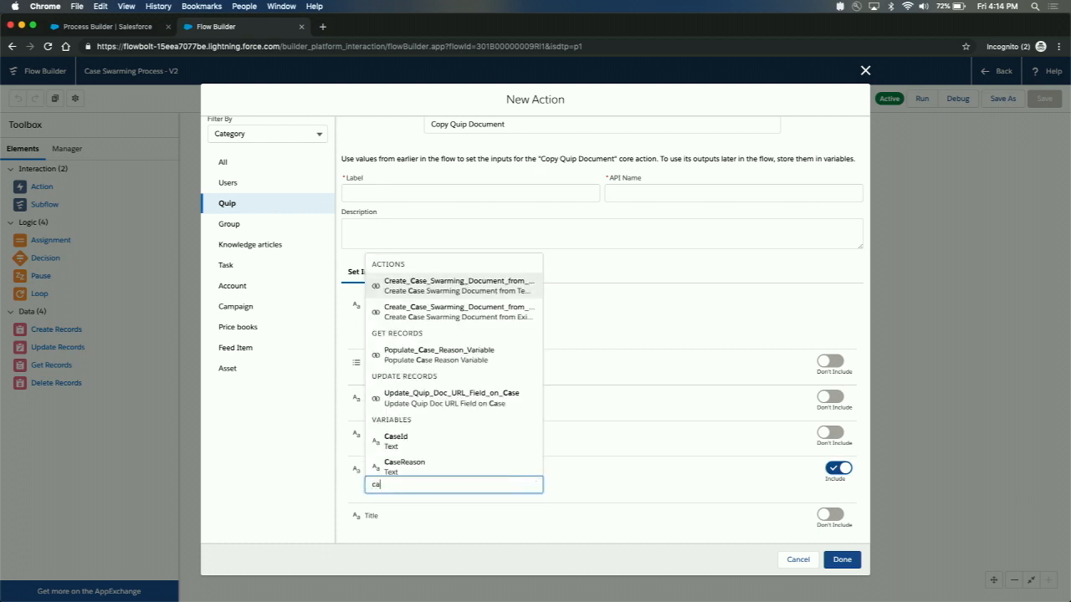
pyautogui.click(427, 449)
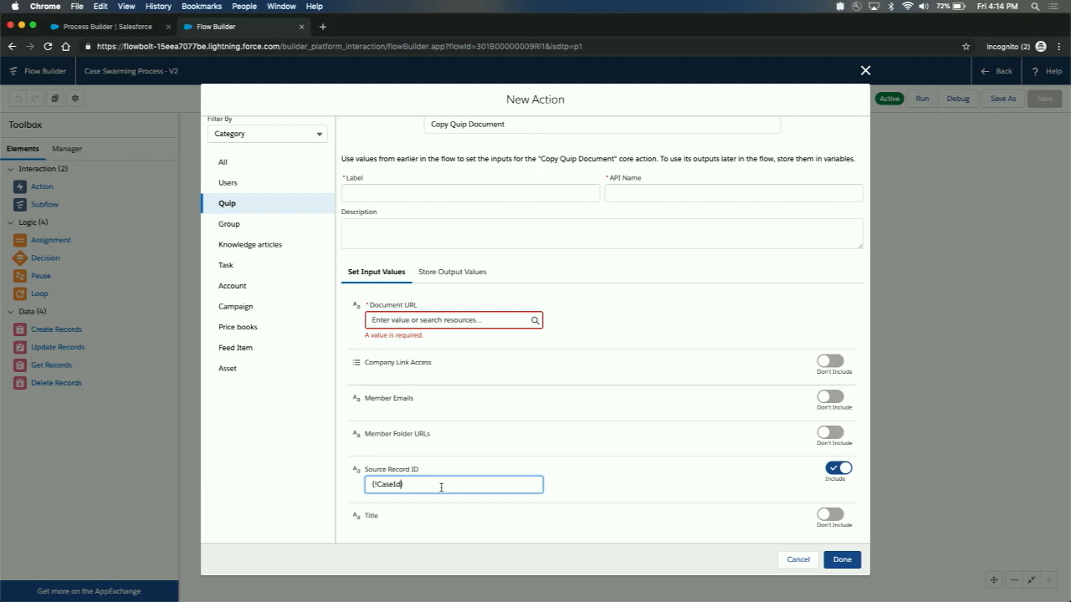
# - Show the output values that the Copy Quip Document action can store and discard the new action
pyautogui.click(451, 272)
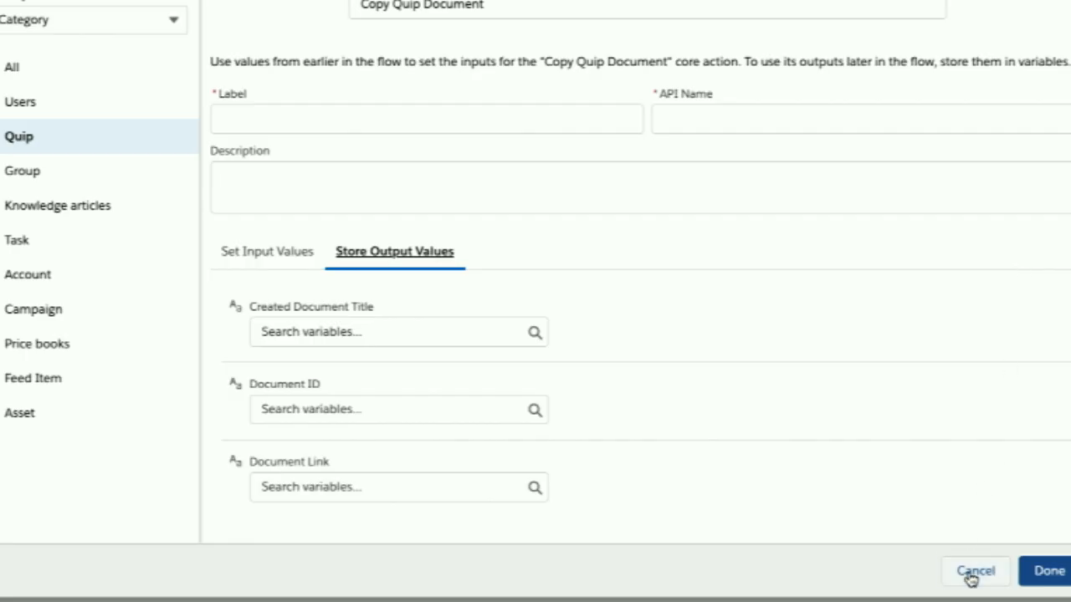
pyautogui.click(798, 517)
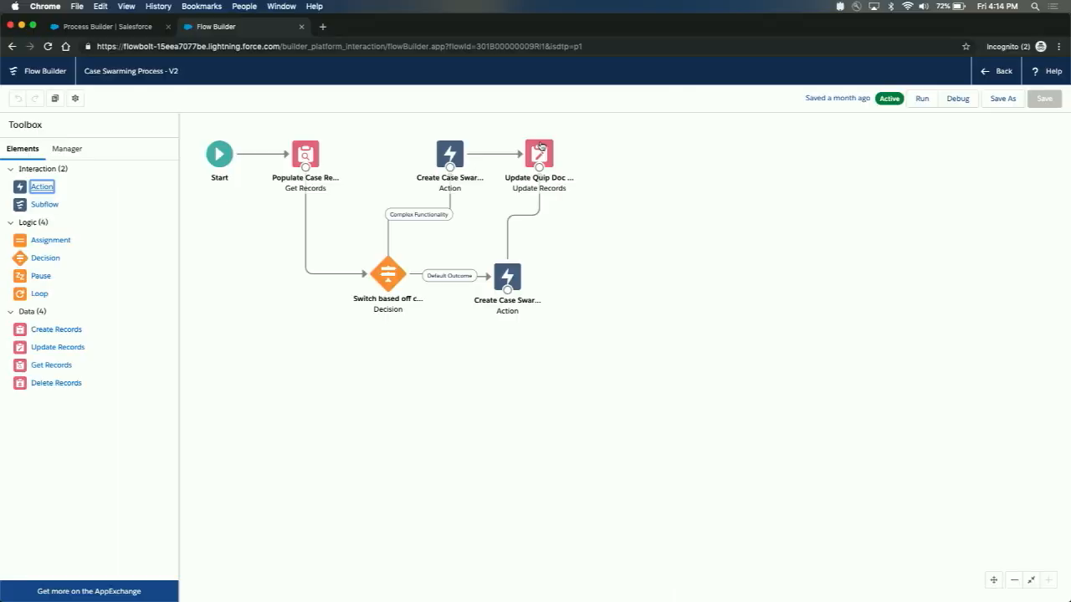
# - Open the settings of the Update Quip Doc URL Field on Case element
pyautogui.doubleClick(542, 147)
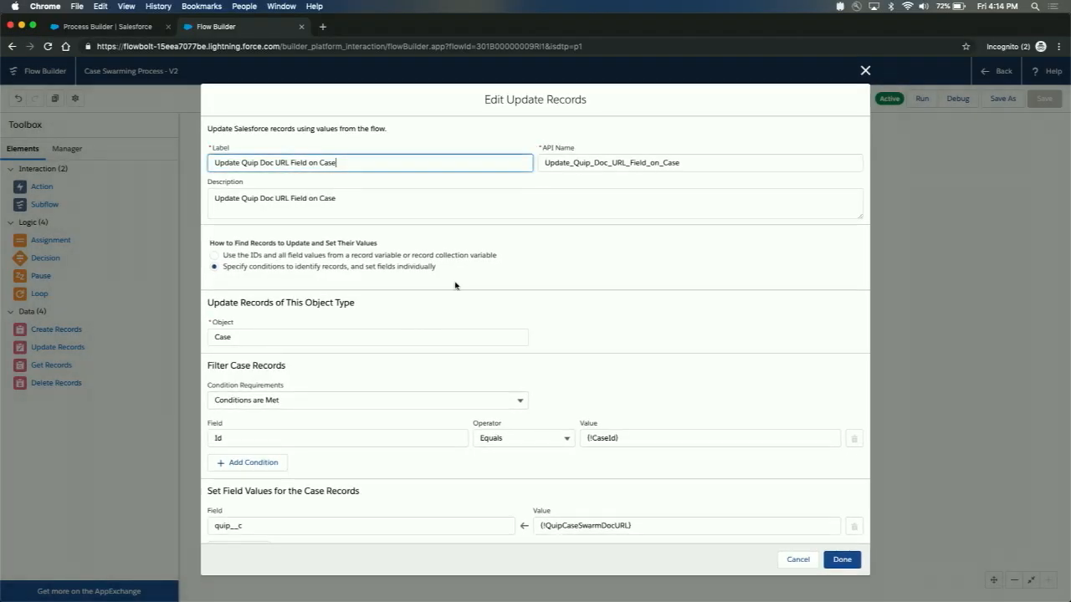